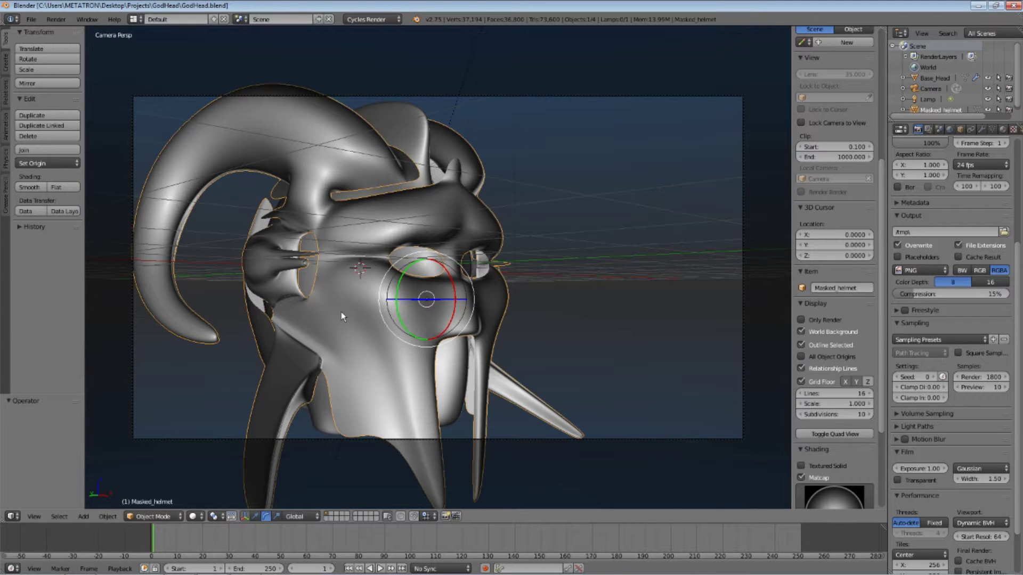
- Put Masked_helmet in Edit Mode, switch to edge selection and clear the existing selection
{"action": "middle_click_drag", "start_coordinate": [341, 311], "coordinate": [362, 310]}
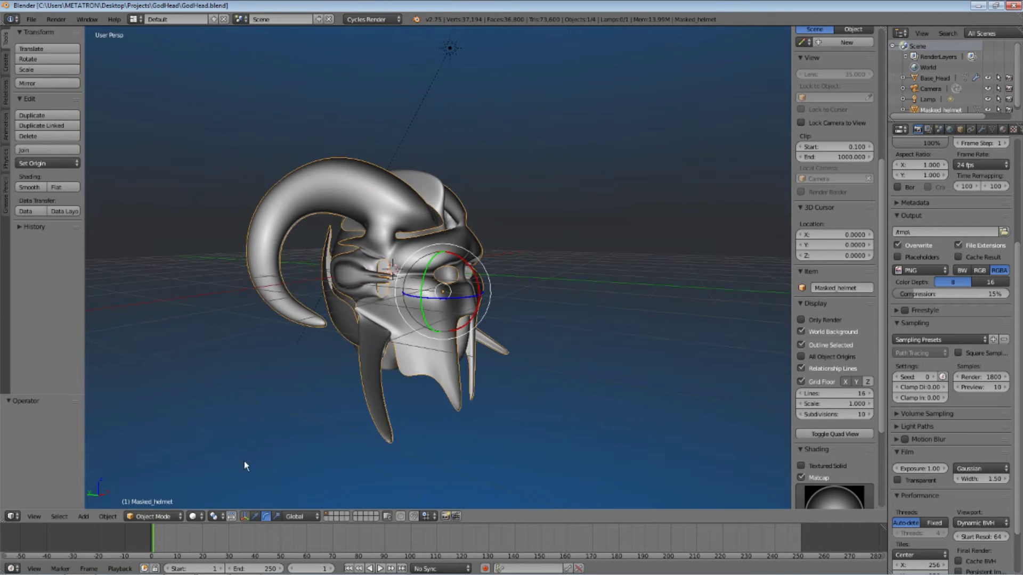
{"action": "left_click", "coordinate": [159, 519]}
{"action": "left_click", "coordinate": [146, 493]}
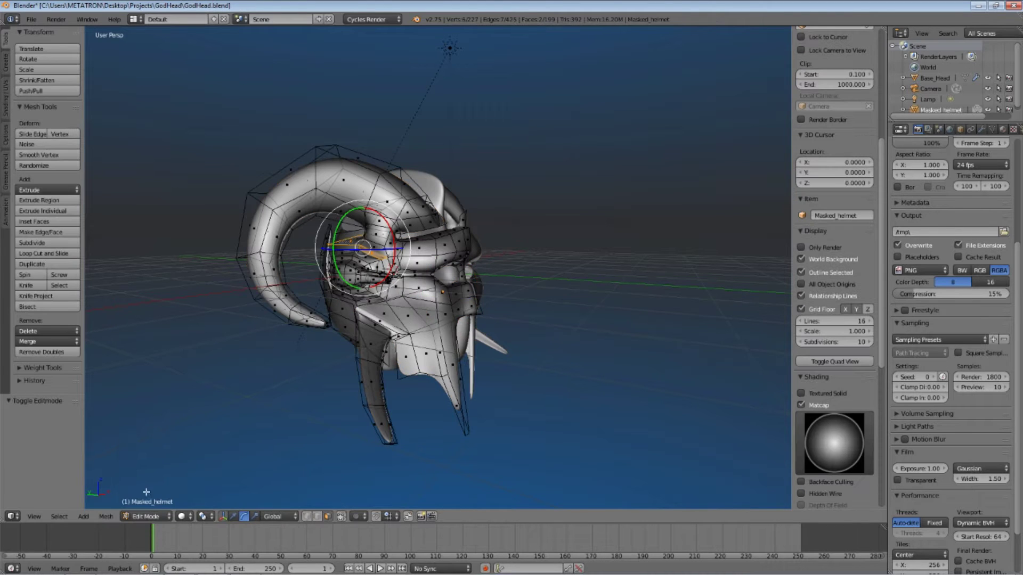
{"action": "scroll", "coordinate": [339, 330], "scroll_direction": "up", "scroll_amount": 3}
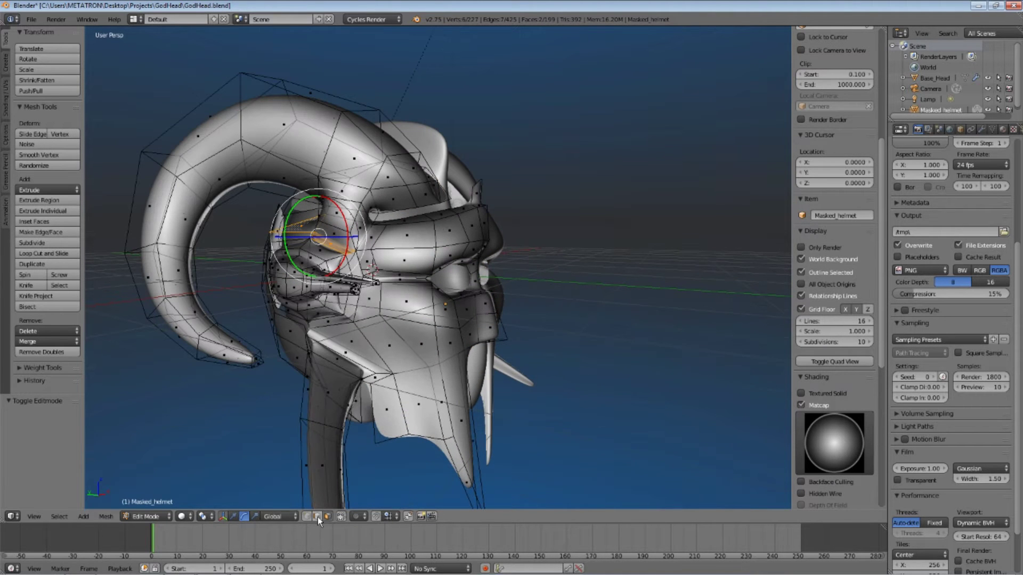
{"action": "left_click", "coordinate": [317, 516]}
{"action": "mouse_move", "coordinate": [435, 350]}
{"action": "middle_mouse_down"}
{"action": "mouse_move", "coordinate": [471, 338]}
{"action": "mouse_move", "coordinate": [442, 344]}
{"action": "middle_mouse_up"}
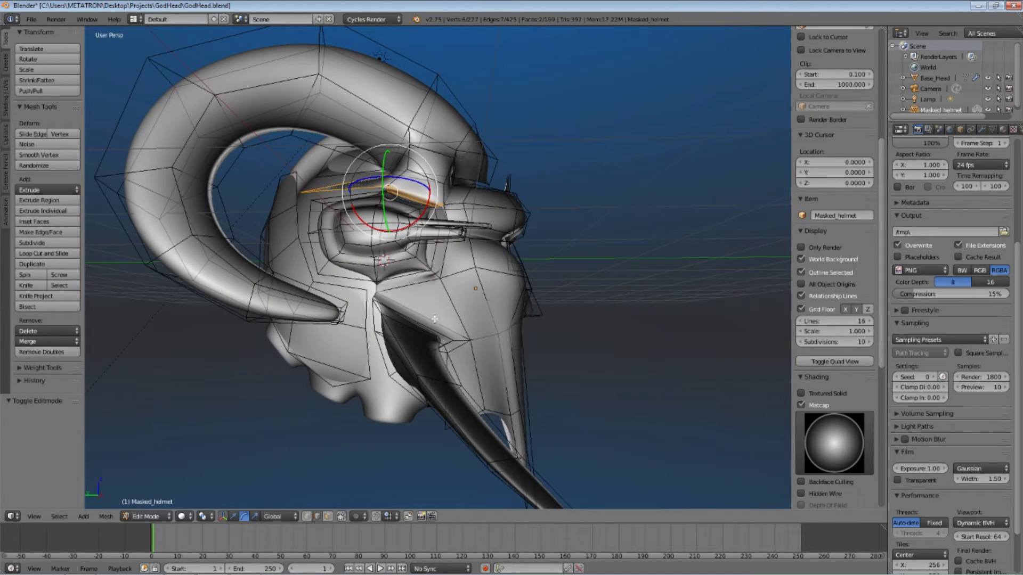
{"action": "middle_click_drag", "start_coordinate": [435, 282], "coordinate": [426, 322]}
{"action": "key", "text": "a"}
- Select the edges that surround the ear cover and run along the tusk on the modelled half of the helmet
{"action": "scroll", "coordinate": [420, 326], "scroll_direction": "up", "scroll_amount": 5}
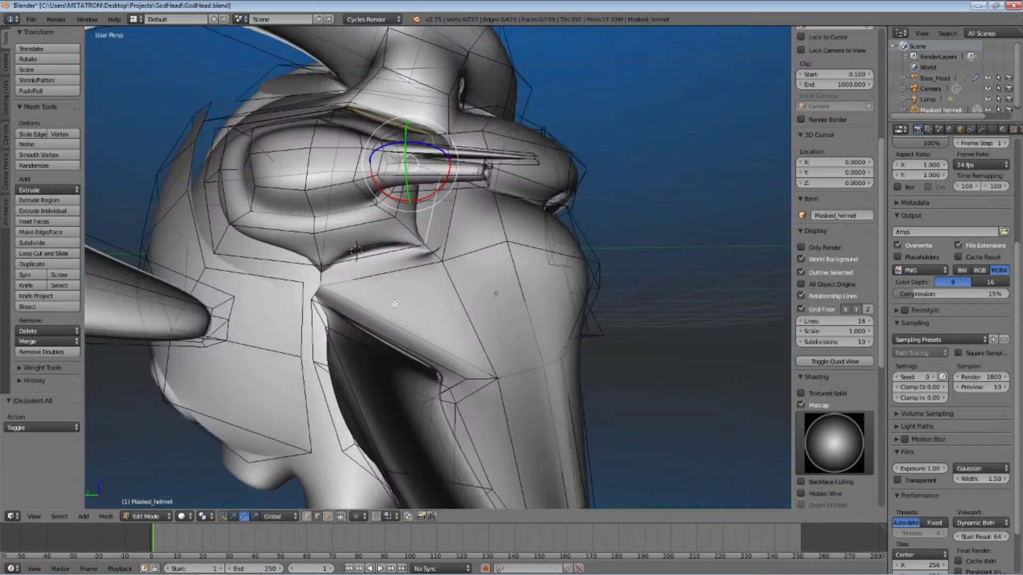
{"action": "middle_click_drag", "start_coordinate": [341, 373], "coordinate": [508, 429]}
{"action": "scroll", "coordinate": [258, 328], "scroll_direction": "down", "scroll_amount": 3}
{"action": "scroll", "coordinate": [421, 309], "scroll_direction": "up", "scroll_amount": 2}
{"action": "right_click", "coordinate": [421, 309], "text": "shift"}
{"action": "right_click", "coordinate": [519, 346], "text": "shift"}
{"action": "scroll", "coordinate": [519, 346], "scroll_direction": "up", "scroll_amount": 1}
{"action": "right_click", "coordinate": [438, 309], "text": "shift"}
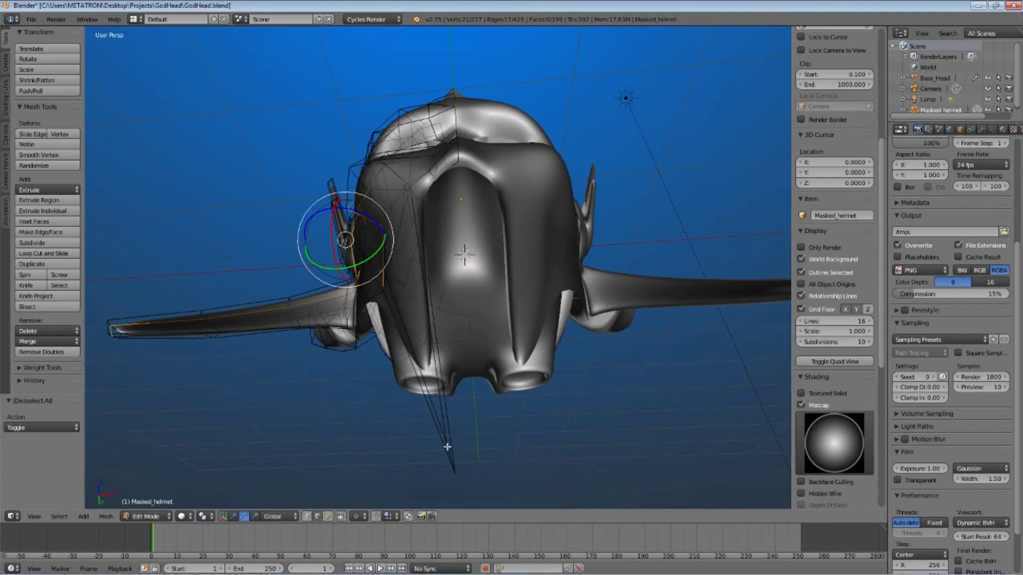
- Add the edge loop around the base of the horn to the edge selection
{"action": "middle_click_drag", "start_coordinate": [448, 447], "coordinate": [597, 385]}
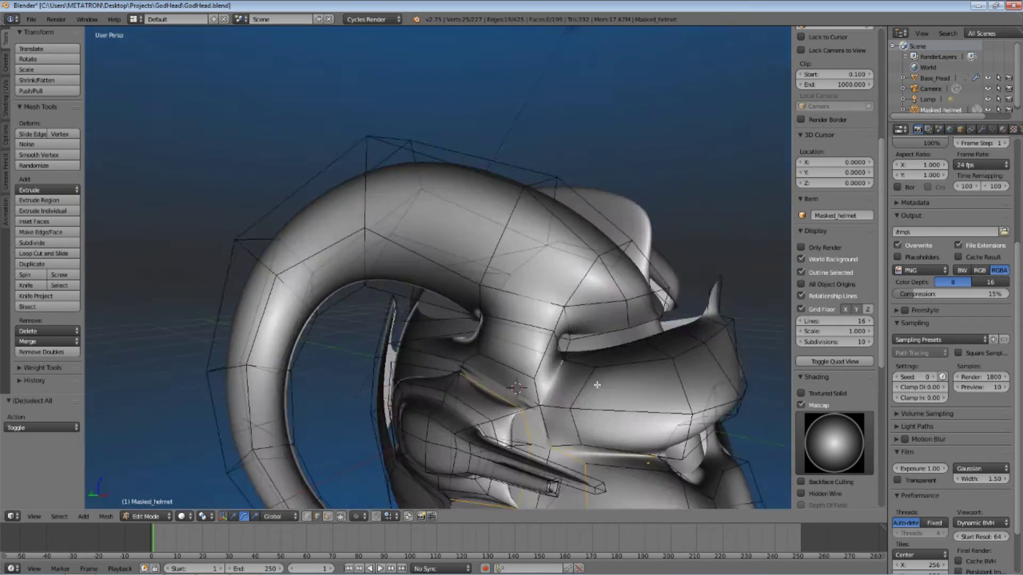
{"action": "middle_click_drag", "start_coordinate": [549, 329], "coordinate": [511, 346]}
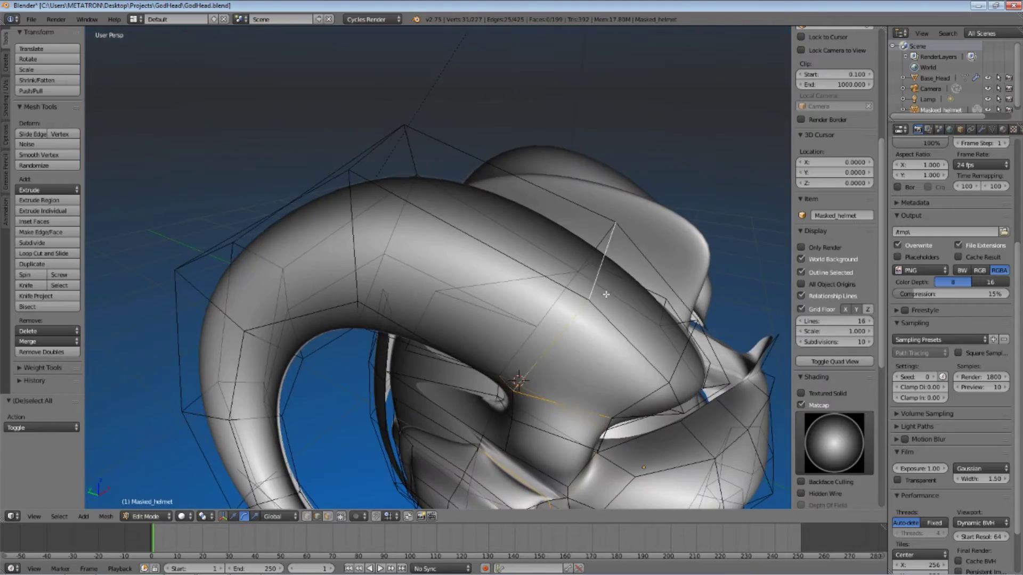
{"action": "middle_click_drag", "start_coordinate": [559, 310], "coordinate": [520, 271]}
{"action": "right_click", "coordinate": [471, 231], "text": "shift"}
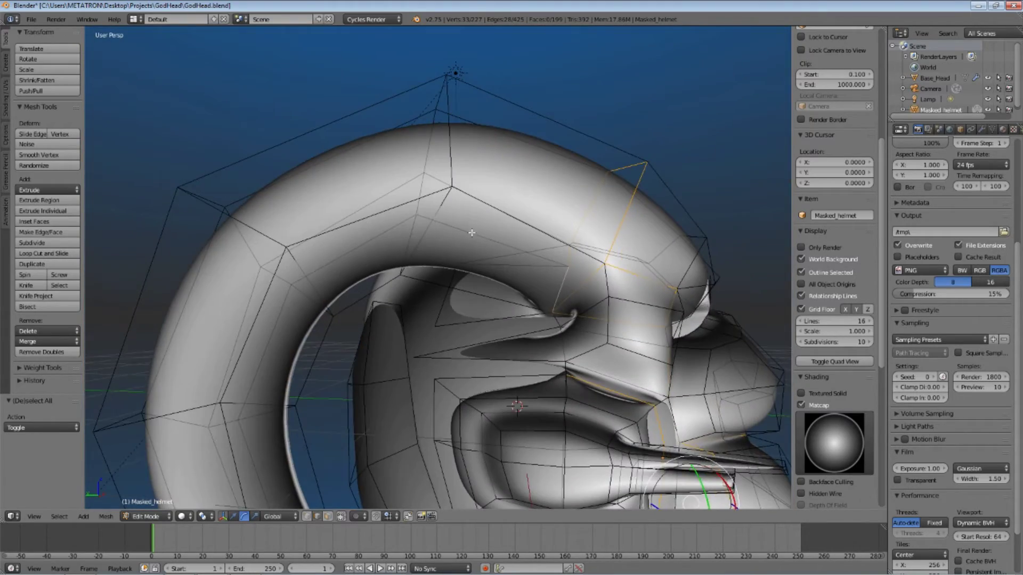
{"action": "right_click", "coordinate": [282, 330], "text": "shift"}
{"action": "middle_click_drag", "start_coordinate": [282, 336], "coordinate": [304, 308]}
{"action": "middle_click_drag", "start_coordinate": [554, 341], "coordinate": [480, 303]}
{"action": "right_click", "coordinate": [318, 398], "text": "alt+shift"}
{"action": "middle_click_drag", "start_coordinate": [320, 397], "coordinate": [389, 404]}
{"action": "scroll", "coordinate": [389, 405], "scroll_direction": "down", "scroll_amount": 5}
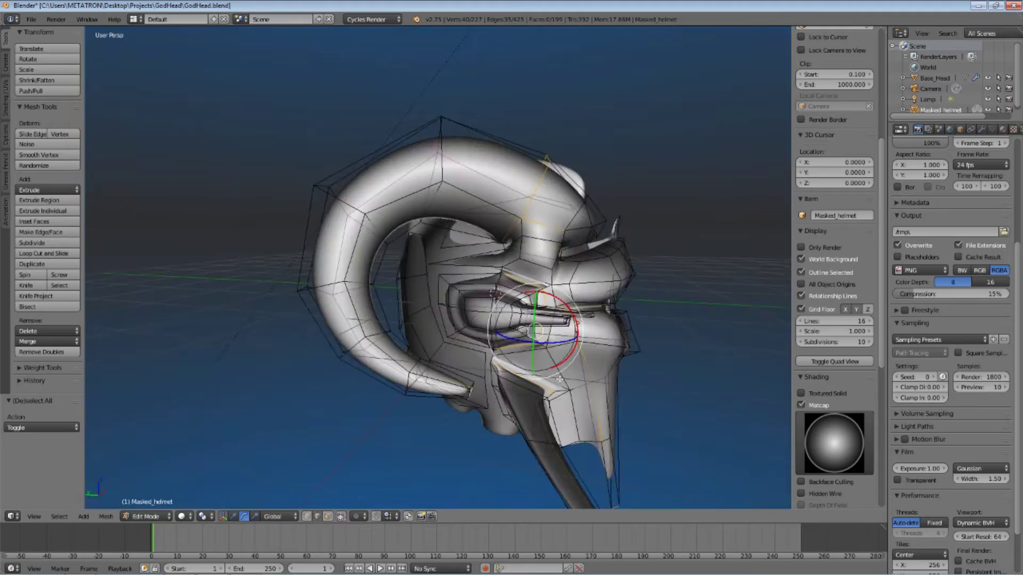
- Extend the edge selection with the remaining cut edges on the ear cover, tusk base and cheek plate
{"action": "middle_click_drag", "start_coordinate": [564, 373], "coordinate": [639, 388]}
{"action": "scroll", "coordinate": [494, 378], "scroll_direction": "up", "scroll_amount": 5}
{"action": "scroll", "coordinate": [490, 351], "scroll_direction": "up", "scroll_amount": 3}
{"action": "right_click", "coordinate": [592, 321], "text": "alt+shift"}
{"action": "scroll", "coordinate": [591, 322], "scroll_direction": "down", "scroll_amount": 5}
{"action": "scroll", "coordinate": [508, 337], "scroll_direction": "up", "scroll_amount": 5}
{"action": "right_click", "coordinate": [549, 251], "text": "alt+shift"}
{"action": "right_click", "coordinate": [447, 353], "text": "alt+shift"}
{"action": "scroll", "coordinate": [447, 354], "scroll_direction": "down", "scroll_amount": 3}
{"action": "middle_click_drag", "start_coordinate": [446, 353], "coordinate": [506, 298]}
{"action": "scroll", "coordinate": [538, 275], "scroll_direction": "down", "scroll_amount": 3}
{"action": "scroll", "coordinate": [537, 274], "scroll_direction": "down", "scroll_amount": 3}
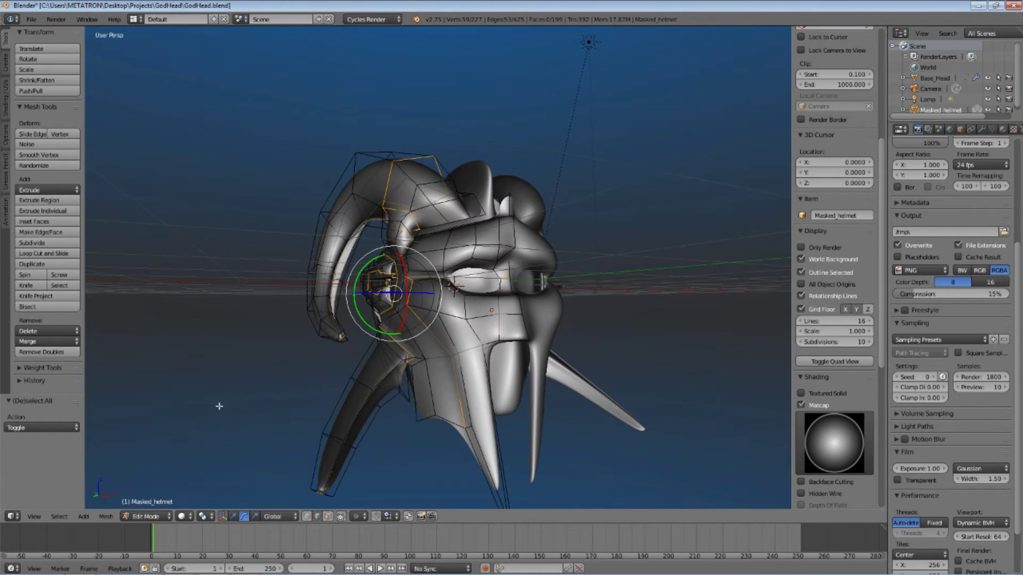
- Mark the selected helmet edges as seams
{"action": "left_click", "coordinate": [105, 516]}
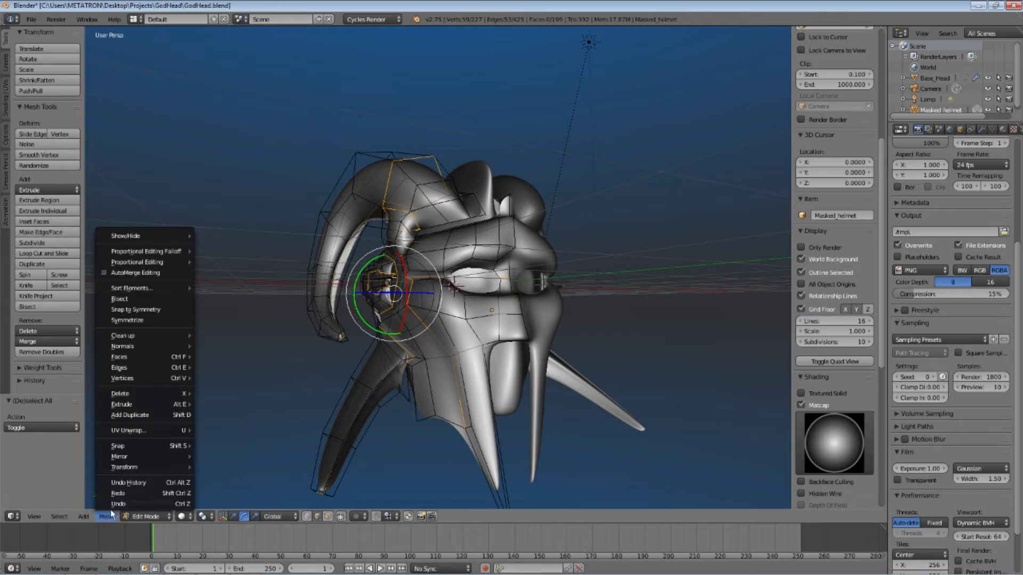
{"action": "mouse_move", "coordinate": [139, 366]}
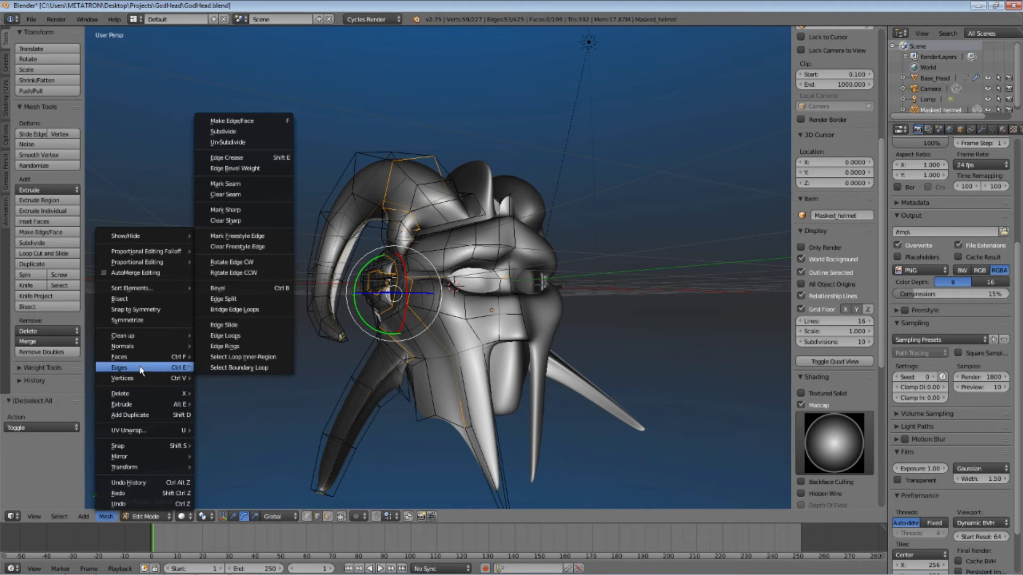
{"action": "left_click", "coordinate": [236, 186]}
{"action": "middle_click_drag", "start_coordinate": [501, 268], "coordinate": [470, 323]}
- Select the whole helmet mesh and unwrap it along the marked seams
{"action": "key", "text": "a"}
{"action": "key", "text": "a"}
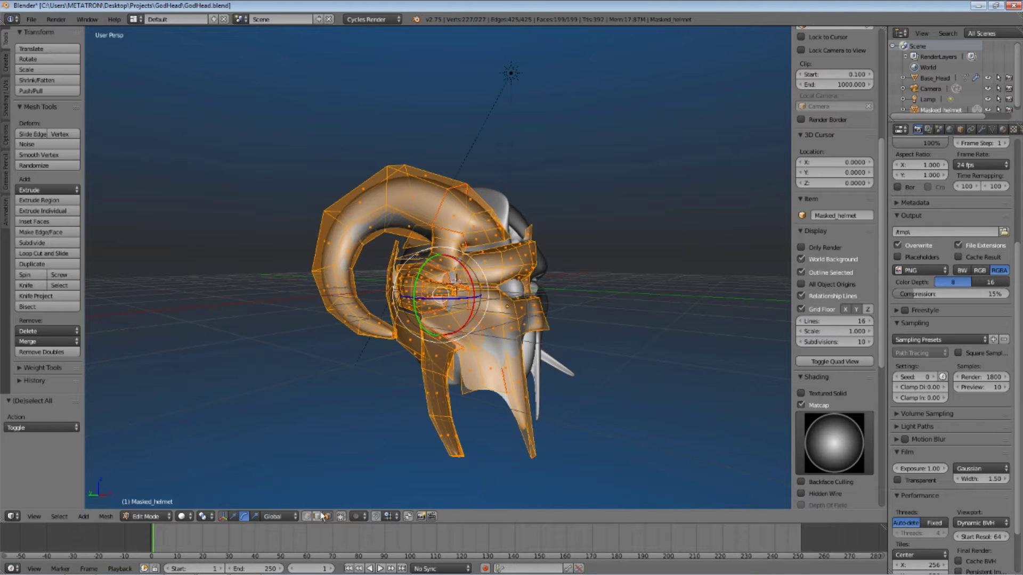
{"action": "left_click", "coordinate": [106, 516]}
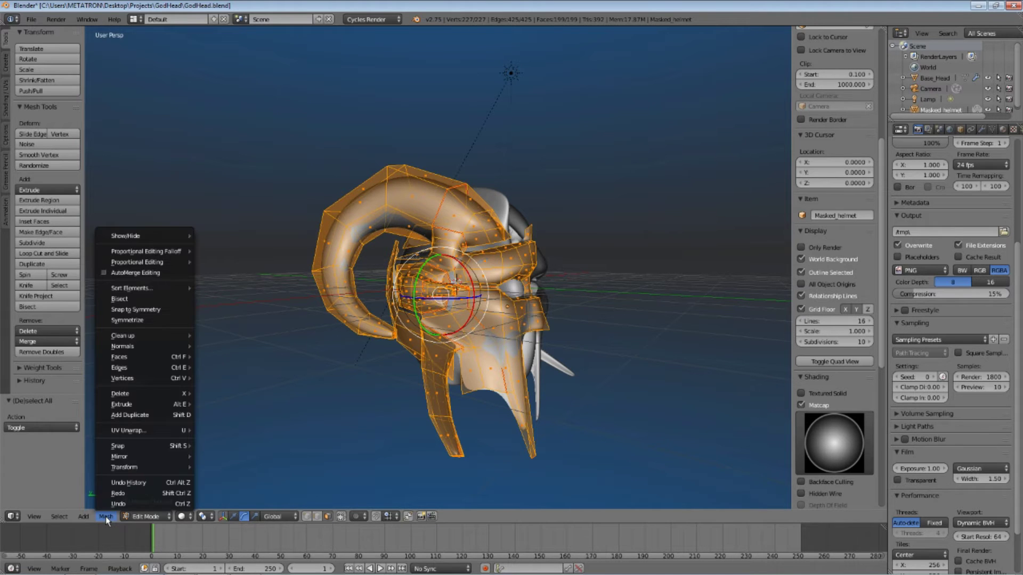
{"action": "mouse_move", "coordinate": [140, 433]}
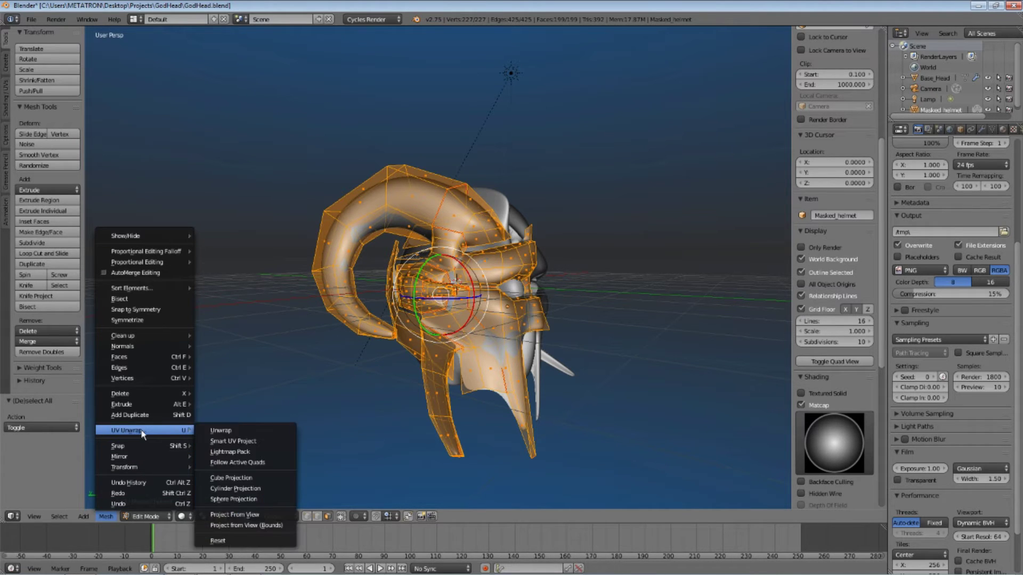
{"action": "left_click", "coordinate": [213, 431]}
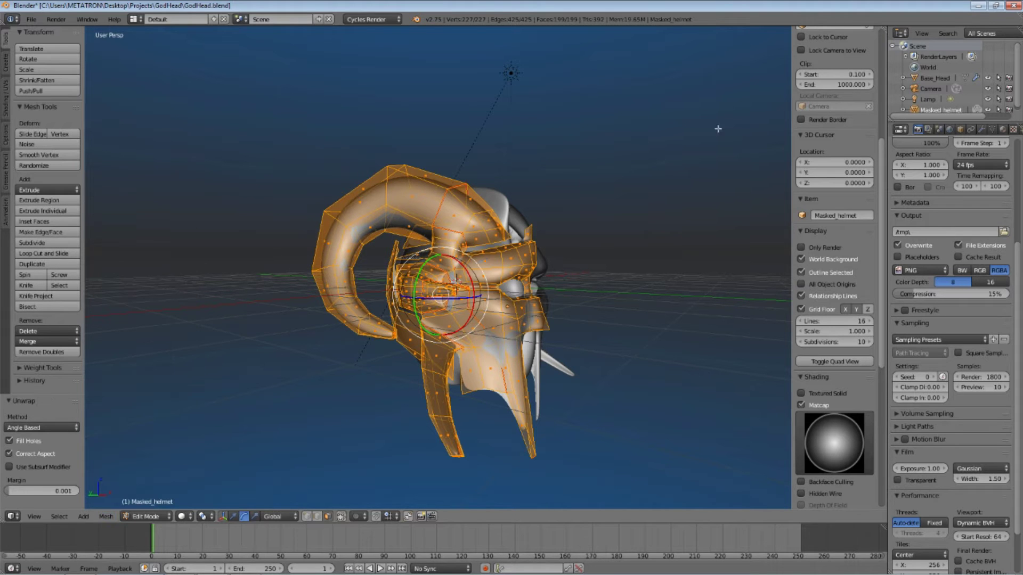
- Split the 3D view, turn the second area into a UV/Image Editor and unlink the Render Result to show the UV layout
{"action": "left_click_drag", "start_coordinate": [882, 27], "coordinate": [456, 149]}
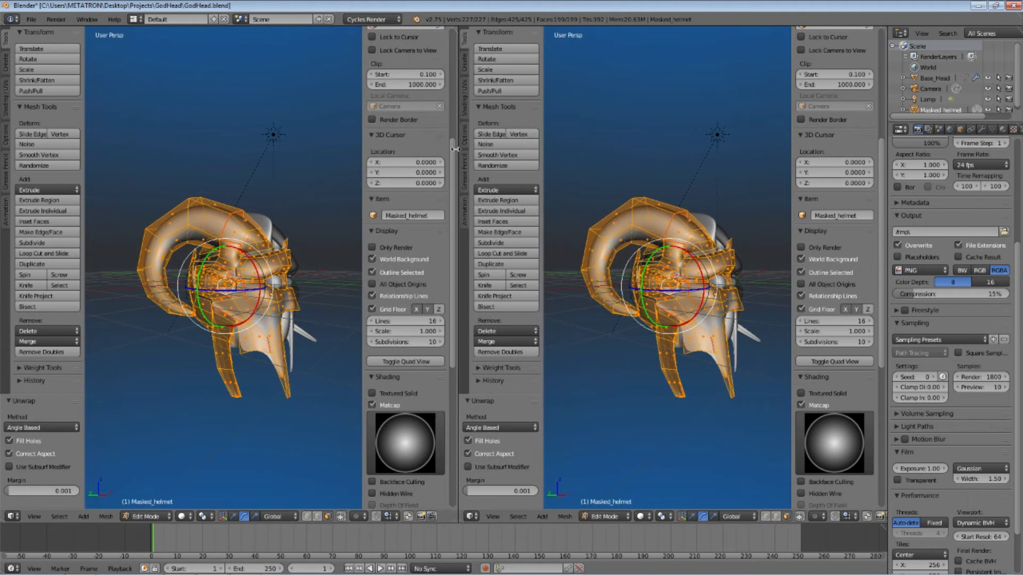
{"action": "left_click", "coordinate": [471, 517]}
{"action": "left_click", "coordinate": [488, 434]}
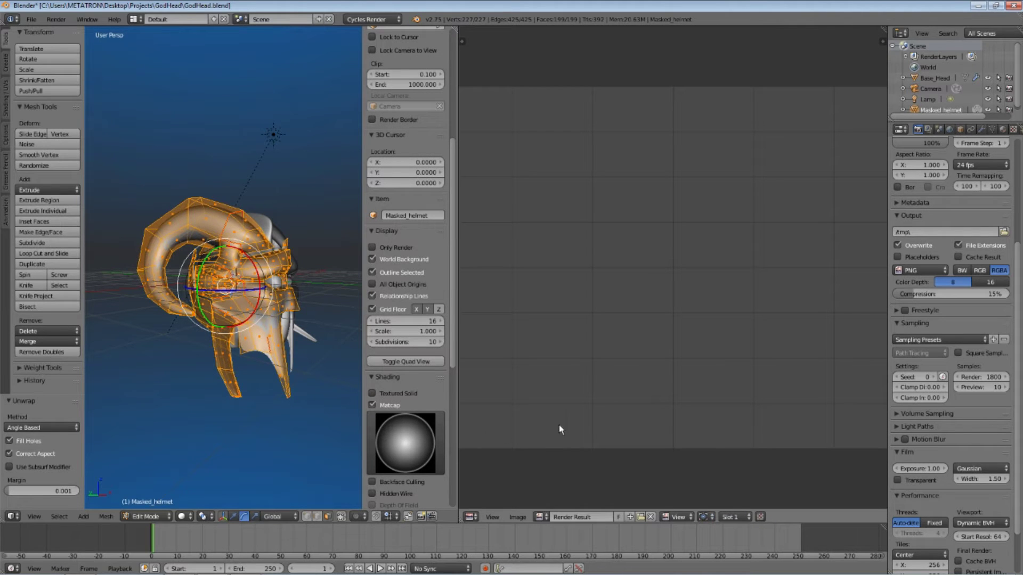
{"action": "left_click", "coordinate": [650, 517]}
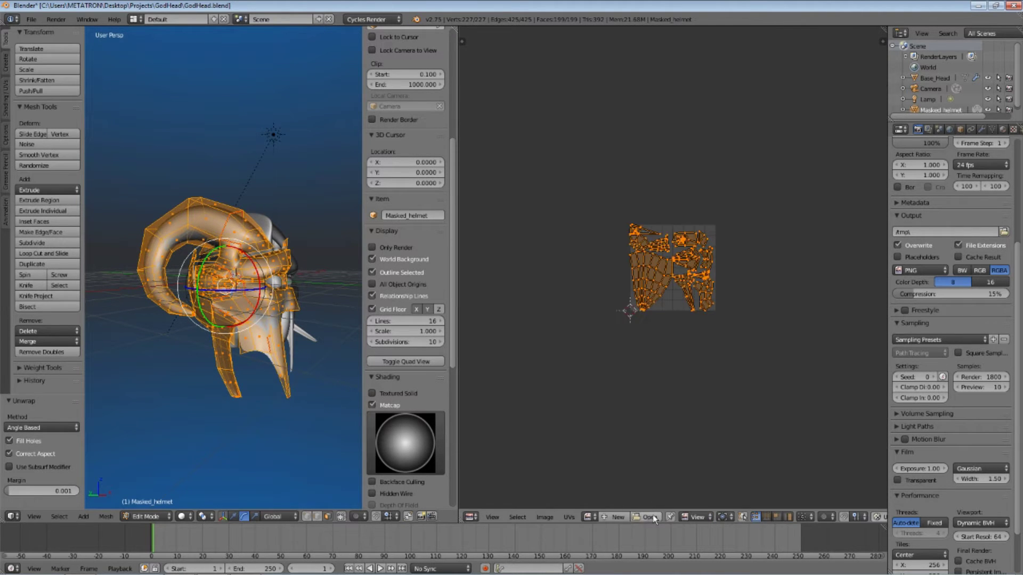
{"action": "scroll", "coordinate": [700, 319], "scroll_direction": "up", "scroll_amount": 5}
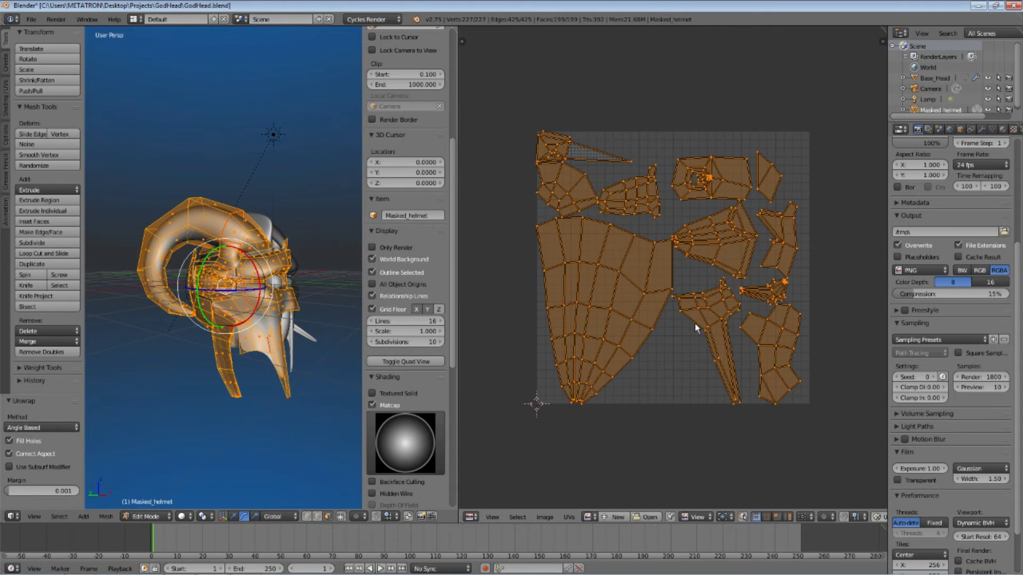
{"action": "scroll", "coordinate": [694, 324], "scroll_direction": "up", "scroll_amount": 1}
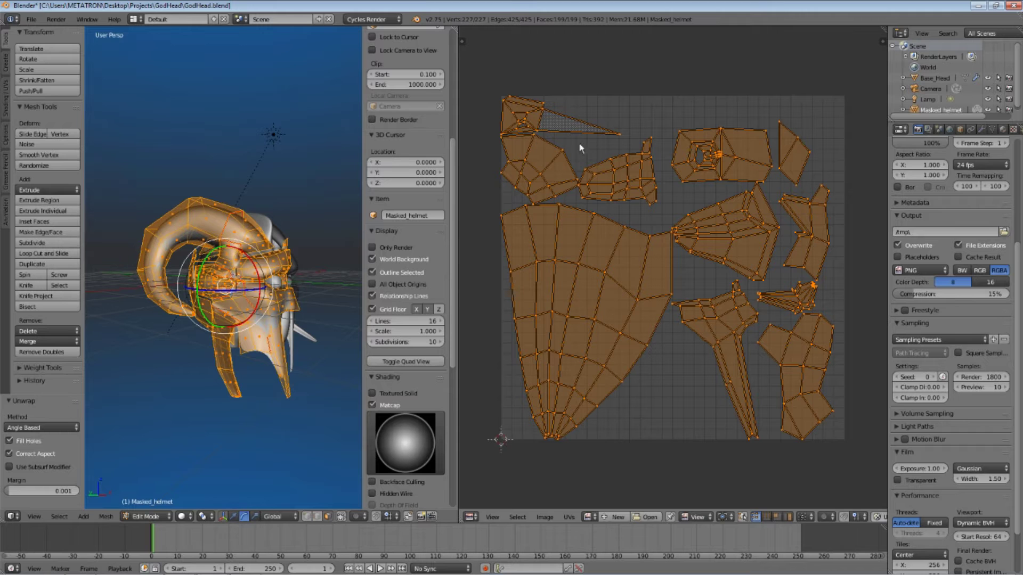
{"action": "scroll", "coordinate": [695, 236], "scroll_direction": "up", "scroll_amount": 1}
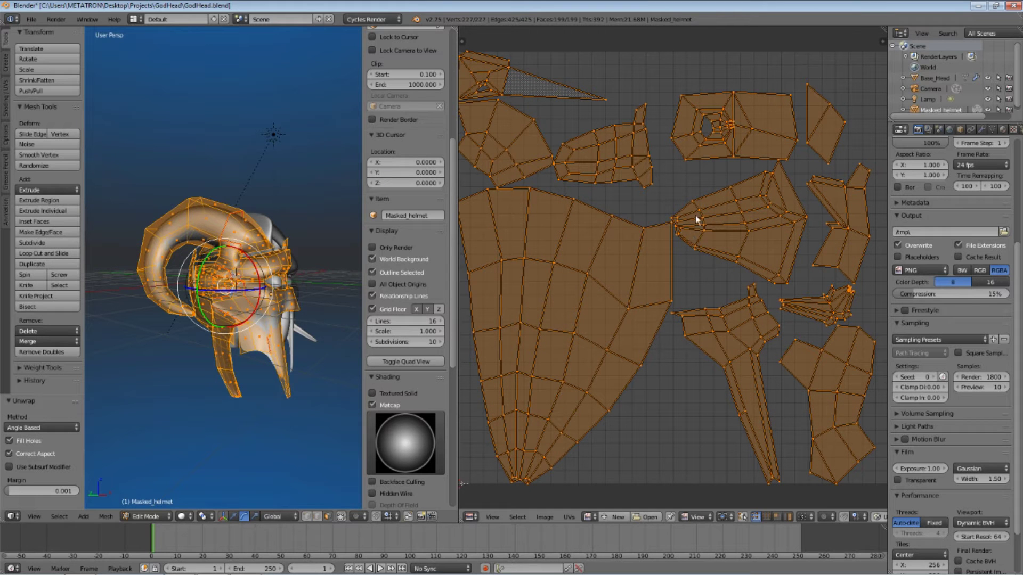
- Sync UV and mesh selection and pick the tiny faces inside the ear-cover island to locate them on the helmet
{"action": "left_click", "coordinate": [743, 518]}
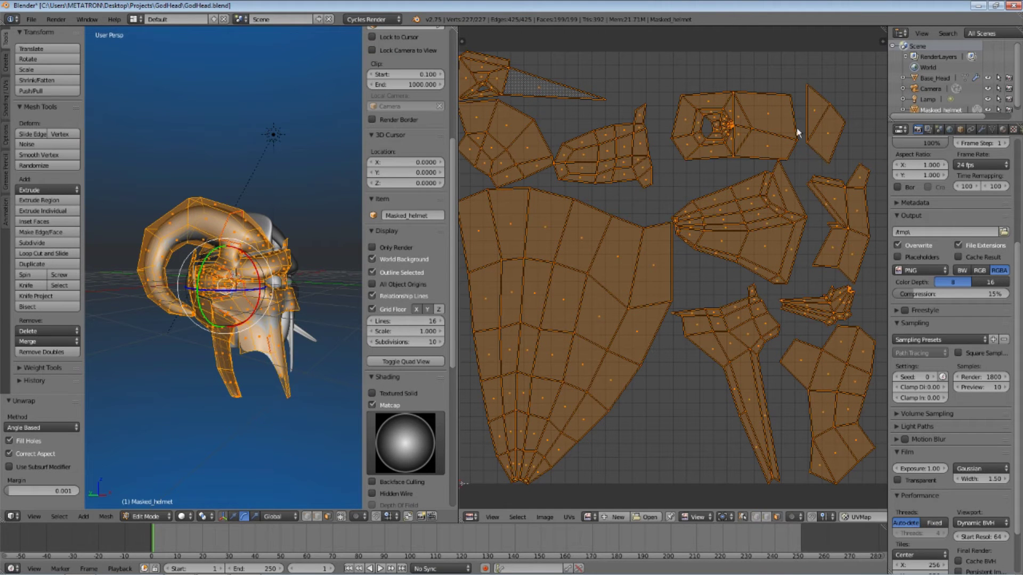
{"action": "scroll", "coordinate": [757, 144], "scroll_direction": "up", "scroll_amount": 1}
{"action": "middle_click_drag", "start_coordinate": [721, 155], "coordinate": [697, 326]}
{"action": "scroll", "coordinate": [757, 288], "scroll_direction": "up", "scroll_amount": 4}
{"action": "right_click", "coordinate": [790, 256]}
{"action": "middle_click_drag", "start_coordinate": [192, 325], "coordinate": [250, 353]}
{"action": "scroll", "coordinate": [249, 353], "scroll_direction": "up", "scroll_amount": 8}
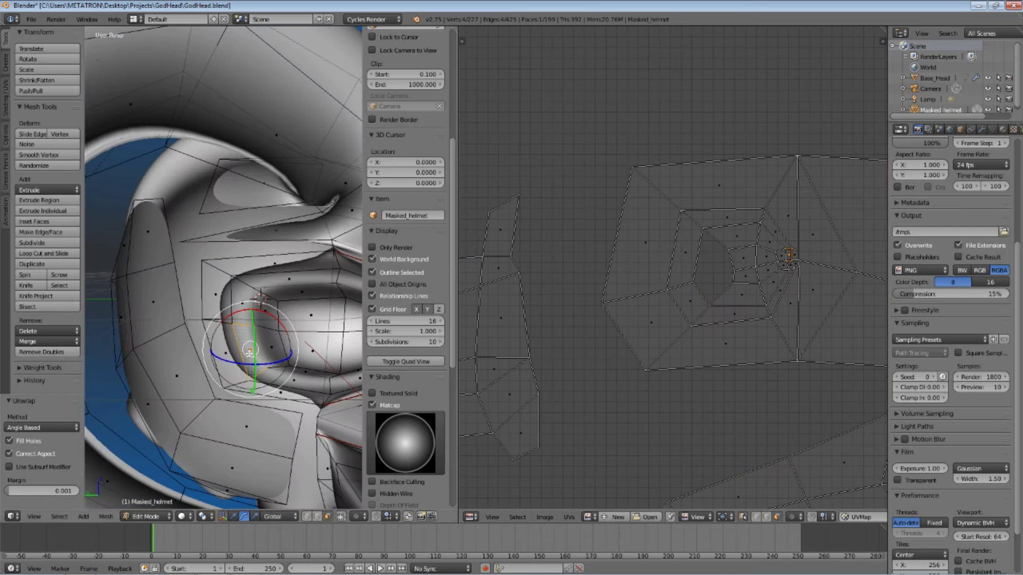
{"action": "right_click", "coordinate": [792, 266]}
{"action": "right_click", "coordinate": [783, 264]}
{"action": "right_click", "coordinate": [794, 264]}
{"action": "right_click", "coordinate": [743, 258]}
{"action": "right_click", "coordinate": [745, 276]}
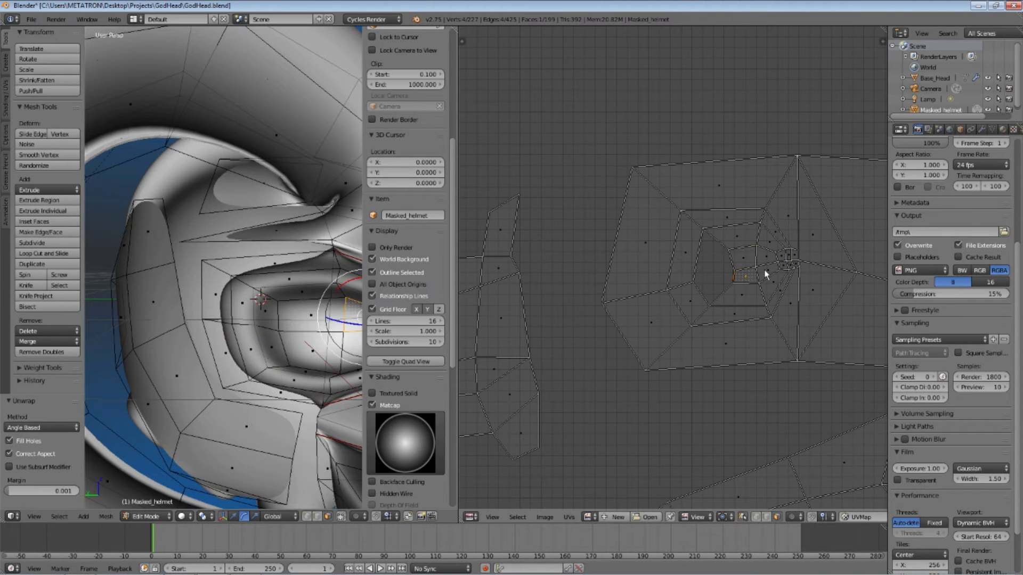
{"action": "right_click", "coordinate": [766, 272]}
- Circle-select the cramped vertices inside the ear-cover island in vertex mode and scale them up by about 1.6
{"action": "left_click", "coordinate": [757, 517]}
{"action": "key", "text": "a"}
{"action": "key", "text": "c"}
{"action": "left_click", "coordinate": [791, 262]}
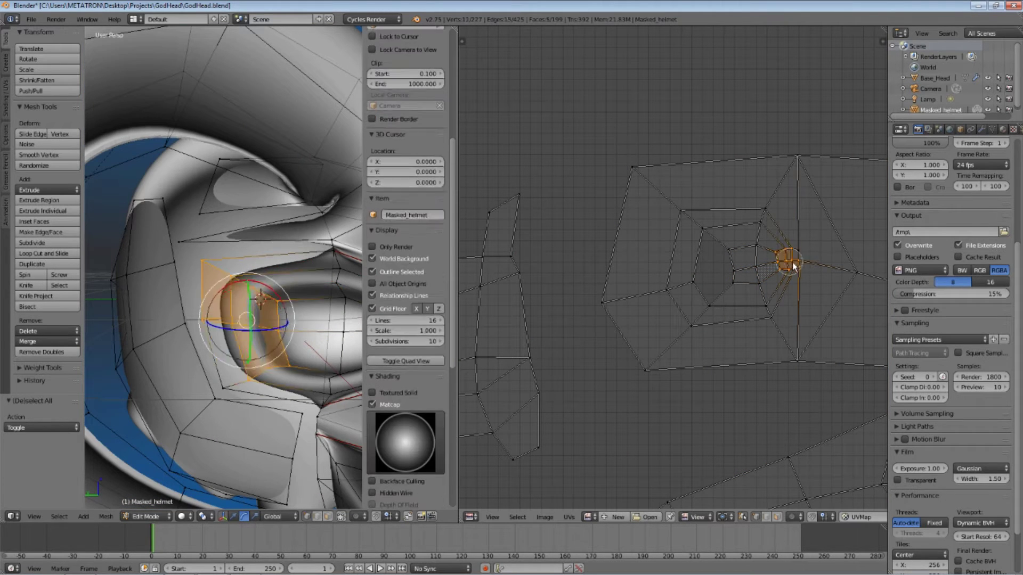
{"action": "key", "text": "s"}
{"action": "left_click", "coordinate": [823, 261]}
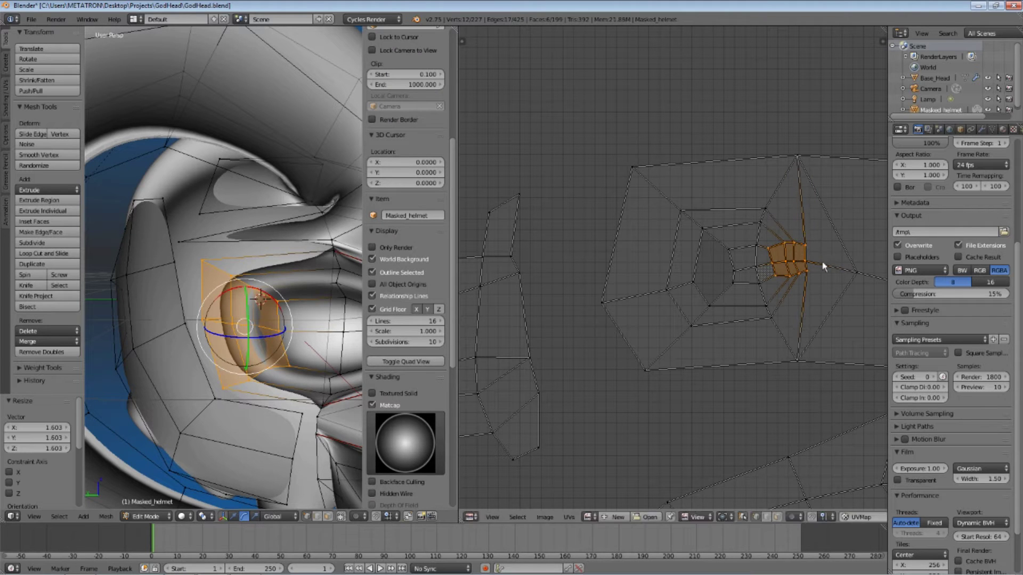
- Reposition the enlarged vertex cluster and a few of its individual vertices to even out the faces in the ear-cover island
{"action": "key", "text": "g"}
{"action": "left_click", "coordinate": [831, 264]}
{"action": "right_click", "coordinate": [814, 265]}
{"action": "right_click", "coordinate": [815, 273], "text": "shift"}
{"action": "key", "text": "g"}
{"action": "left_click", "coordinate": [829, 266]}
{"action": "right_click", "coordinate": [802, 264]}
{"action": "key", "text": "g"}
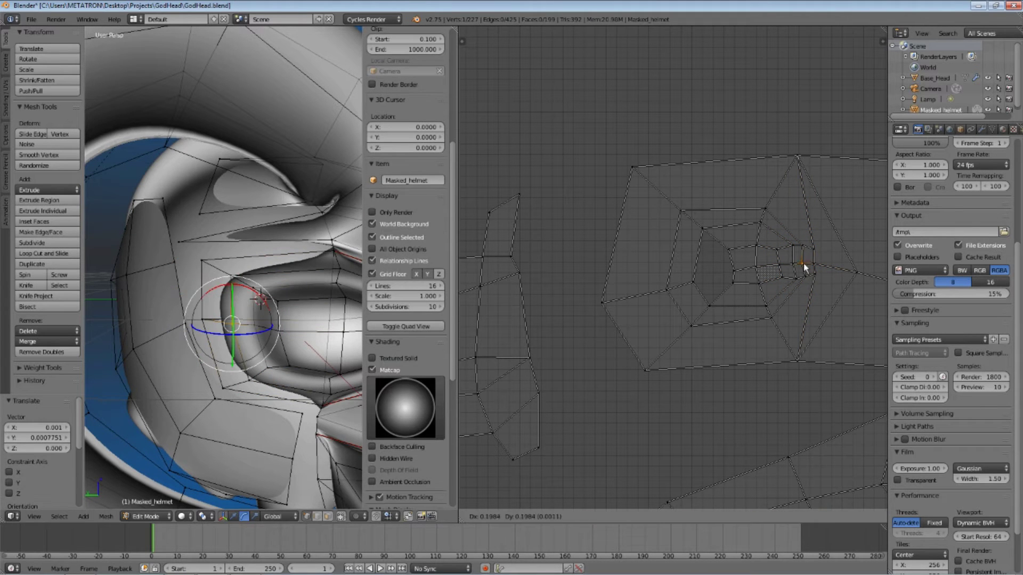
{"action": "left_click", "coordinate": [803, 263]}
{"action": "scroll", "coordinate": [776, 296], "scroll_direction": "down", "scroll_amount": 2}
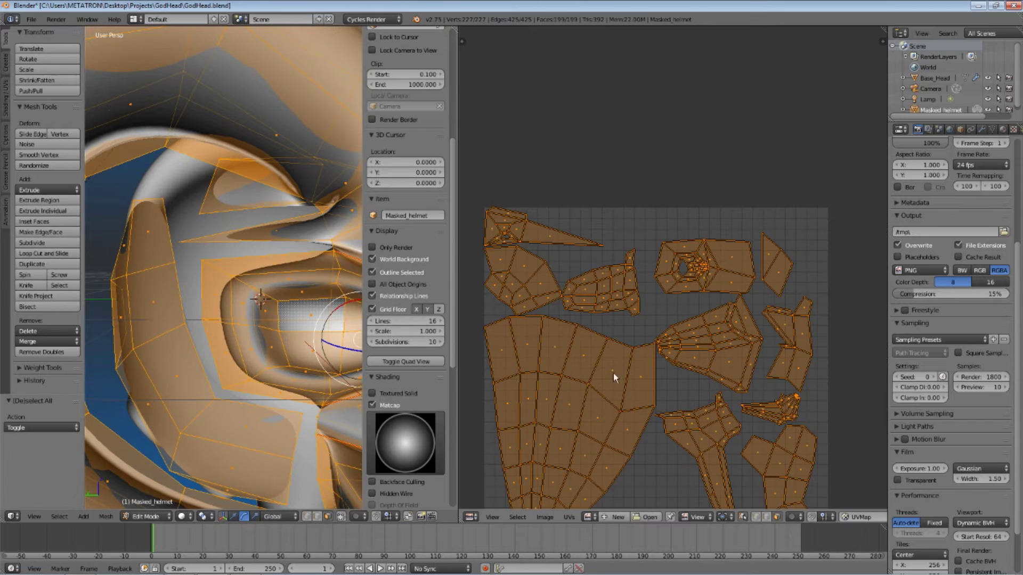
- Switch the UV editor to island selection and move the small gridded island between the upper-left and ear-cover islands
{"action": "key", "text": "Home"}
{"action": "left_click", "coordinate": [788, 517]}
{"action": "right_click", "coordinate": [651, 181]}
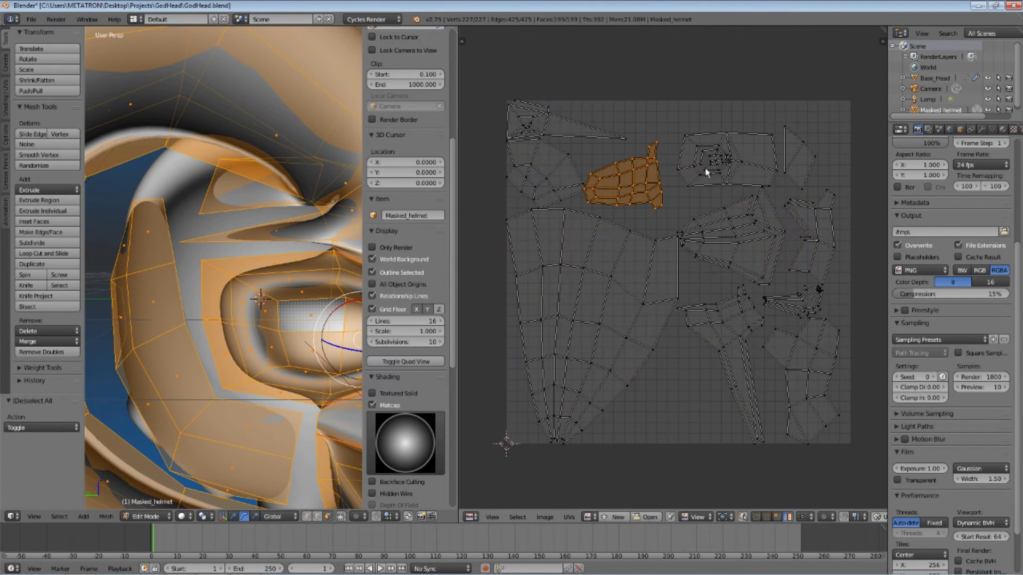
{"action": "key", "text": "g"}
{"action": "left_click", "coordinate": [660, 185]}
- Move the ear-cover island closer to the upper edge of the UV square and scale it
{"action": "right_click", "coordinate": [741, 171]}
{"action": "key", "text": "g"}
{"action": "left_click", "coordinate": [746, 151]}
{"action": "key", "text": "s"}
{"action": "left_click", "coordinate": [801, 158]}
- Fit the narrow four-sided island into the upper-right corner of the UV square by moving and rotating it
{"action": "key", "text": "s"}
{"action": "right_click_drag", "start_coordinate": [802, 158], "coordinate": [830, 141]}
{"action": "left_click", "coordinate": [836, 140]}
{"action": "key", "text": "r"}
{"action": "left_click", "coordinate": [822, 149]}
- Space out the upper row of islands and rotate and shift the long pointed island in the upper-left corner
{"action": "right_click_drag", "start_coordinate": [757, 143], "coordinate": [789, 139]}
{"action": "right_click_drag", "start_coordinate": [642, 177], "coordinate": [673, 154]}
{"action": "right_click", "coordinate": [595, 136]}
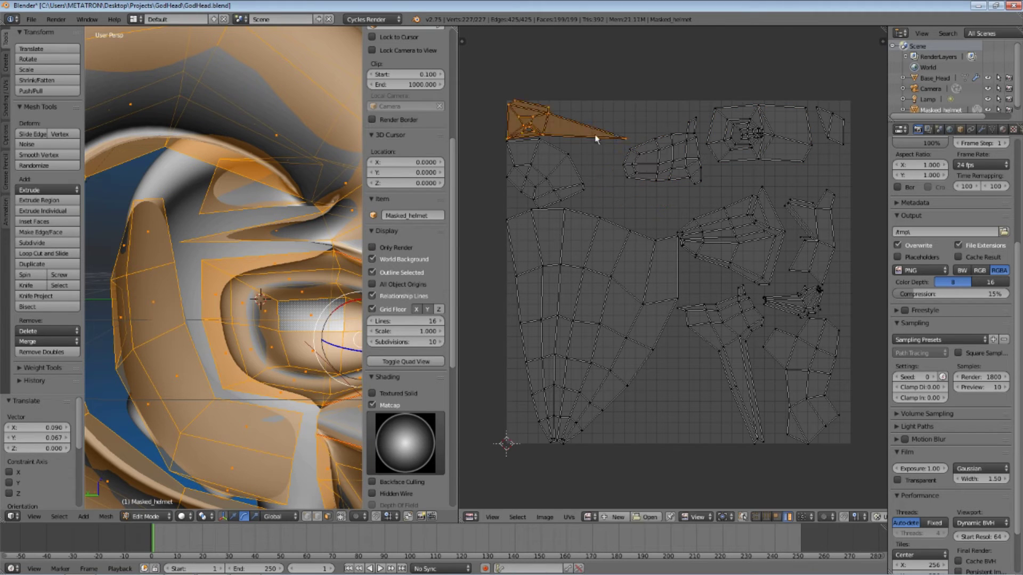
{"action": "key", "text": "r"}
{"action": "left_click", "coordinate": [602, 132]}
{"action": "right_click_drag", "start_coordinate": [602, 132], "coordinate": [617, 131]}
{"action": "right_click_drag", "start_coordinate": [660, 157], "coordinate": [656, 157]}
- Rotate the rounded island below the long pointed one and fit it into the free space above the large horn island
{"action": "key", "text": "a"}
{"action": "key", "text": "l"}
{"action": "key", "text": "g"}
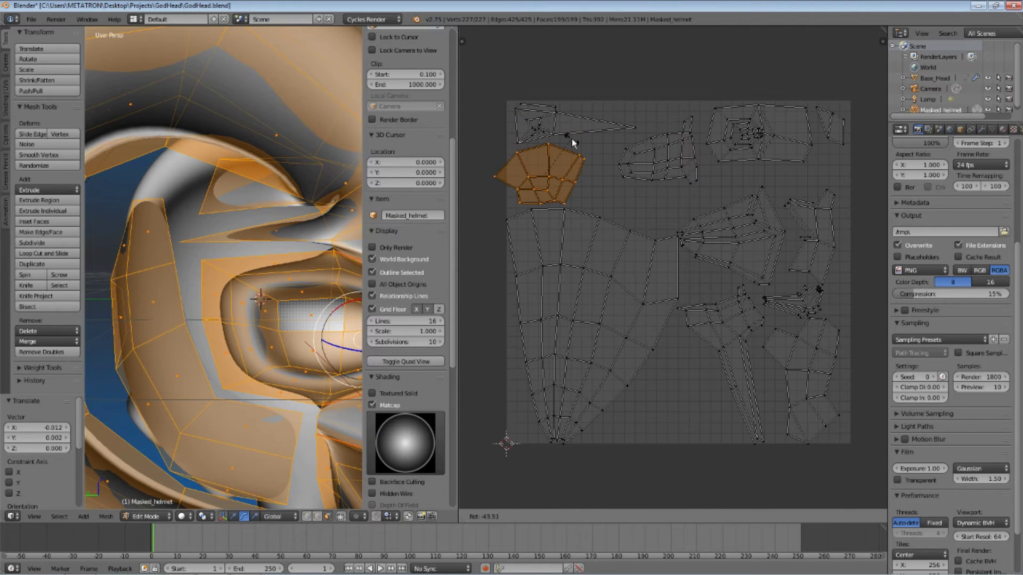
{"action": "left_click", "coordinate": [572, 183]}
- Move the long-stemmed tusk island beside the large horn island and rotate it about 161° so its stem points up
{"action": "key", "text": "a"}
{"action": "key", "text": "l"}
{"action": "key", "text": "g"}
{"action": "left_click", "coordinate": [695, 384]}
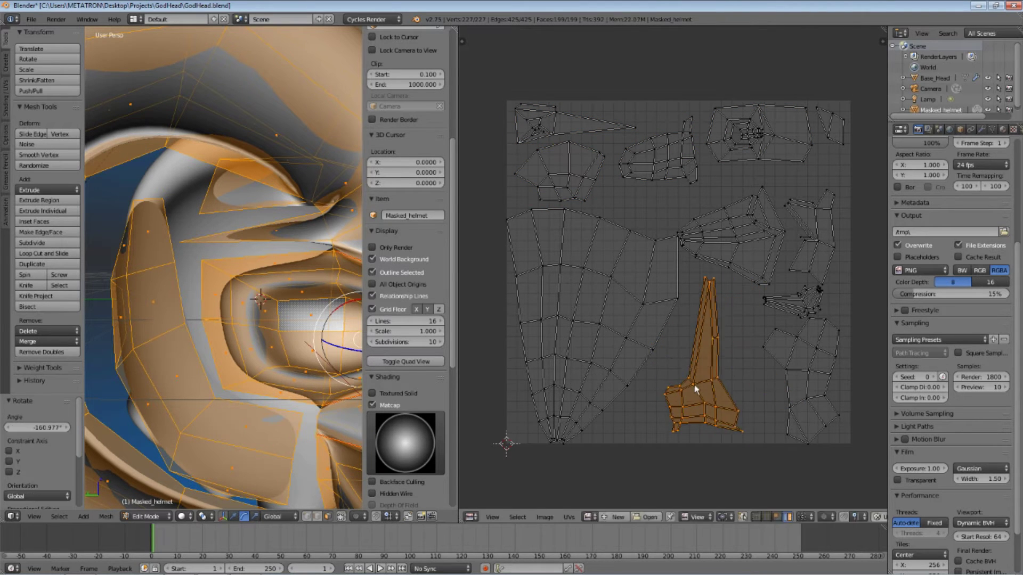
{"action": "key", "text": "r"}
{"action": "left_click", "coordinate": [813, 380]}
- Shift the lower-right island about 0.11 toward the tusk island
{"action": "key", "text": "a"}
{"action": "key", "text": "l"}
{"action": "key", "text": "g"}
{"action": "left_click", "coordinate": [776, 376]}
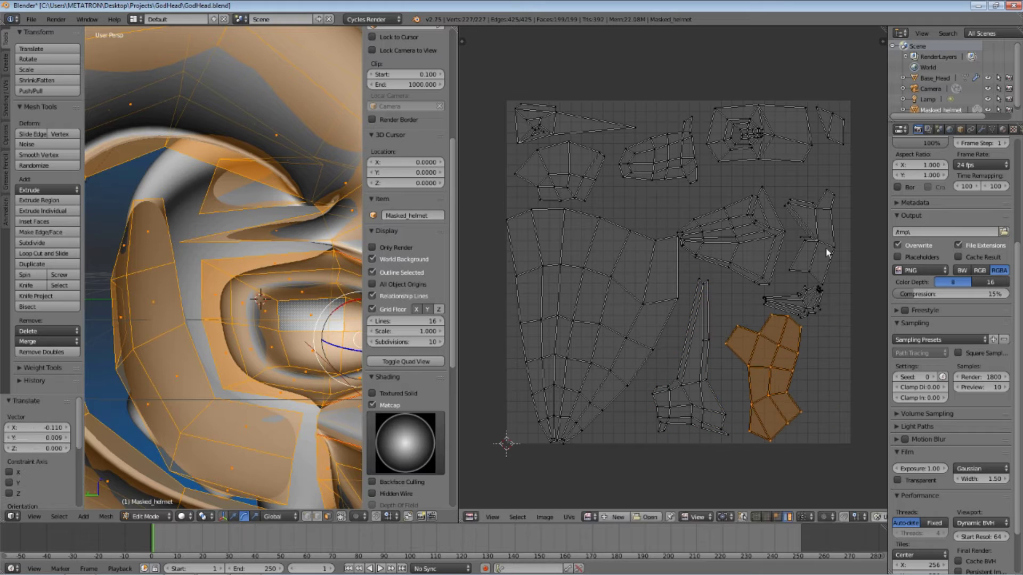
- Shift the star-shaped island toward the UV square's right edge and rotate it by about -3°
{"action": "key", "text": "a"}
{"action": "key", "text": "l"}
{"action": "key", "text": "r"}
{"action": "left_click", "coordinate": [851, 201]}
{"action": "key", "text": "g"}
{"action": "left_click", "coordinate": [858, 198]}
{"action": "key", "text": "s"}
{"action": "left_click", "coordinate": [876, 210]}
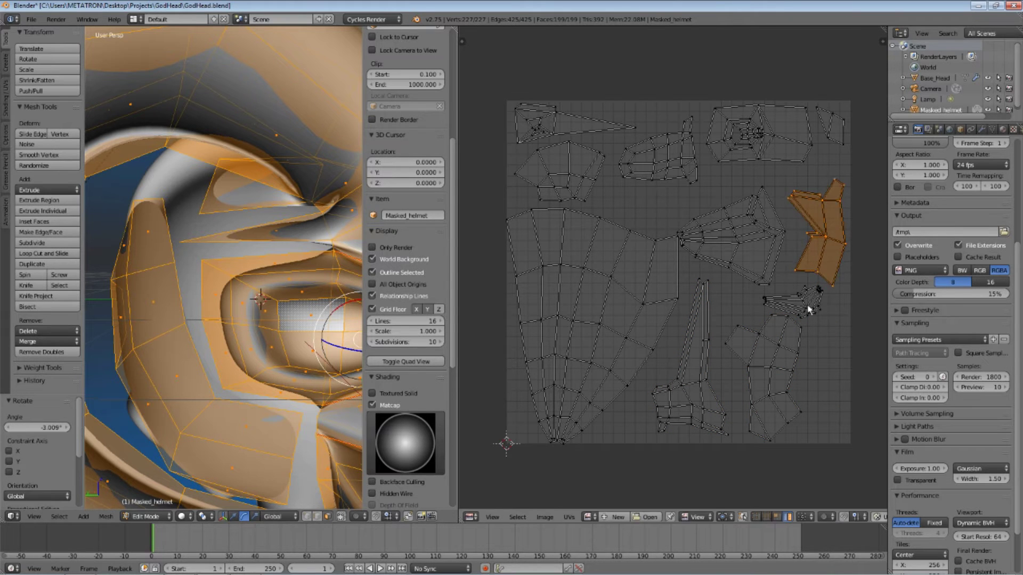
- Move the small spiky tusk island into the UV square's lower-right corner, turn it upright and scale it up by about 1.229
{"action": "key", "text": "a"}
{"action": "key", "text": "l"}
{"action": "key", "text": "g"}
{"action": "left_click", "coordinate": [835, 372]}
{"action": "left_click", "coordinate": [831, 414]}
{"action": "key", "text": "s"}
{"action": "left_click", "coordinate": [874, 344]}
{"action": "key", "text": "g"}
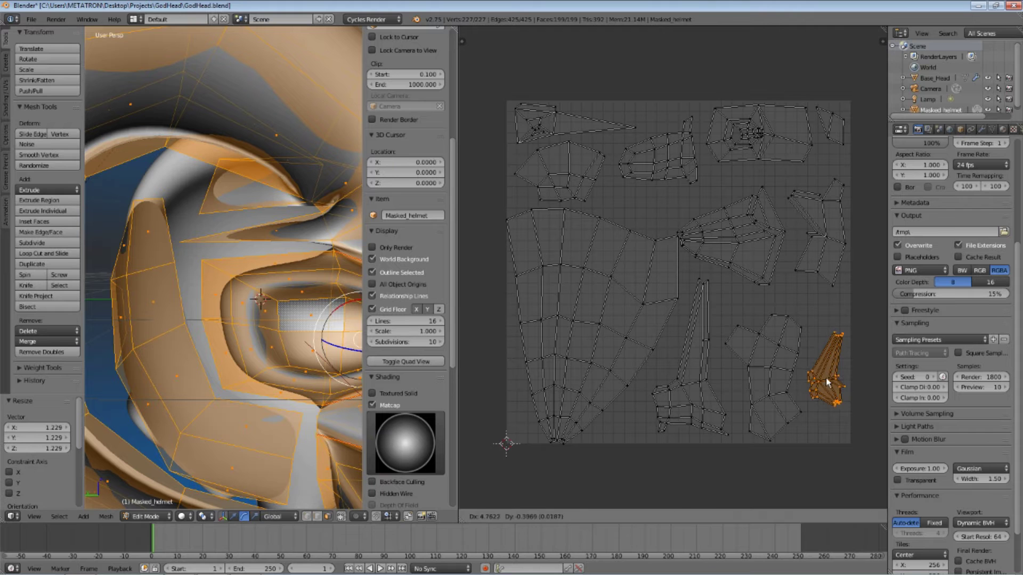
{"action": "left_click", "coordinate": [827, 386]}
- Reposition the star-shaped island against the right edge and turn the fan-shaped island beside it until its upper side lies level
{"action": "key", "text": "a"}
{"action": "key", "text": "l"}
{"action": "key", "text": "r"}
{"action": "left_click", "coordinate": [823, 248]}
{"action": "key", "text": "a"}
{"action": "key", "text": "l"}
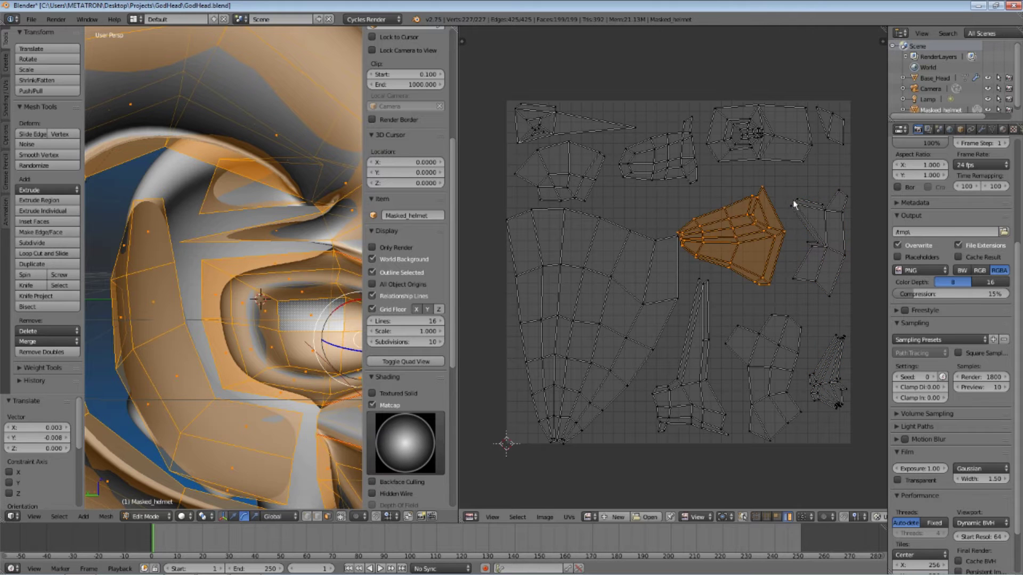
{"action": "key", "text": "g"}
{"action": "left_click", "coordinate": [744, 235]}
- Rotate the star-shaped island about 4.5° and shift it slightly downward along the UV square's right edge
{"action": "key", "text": "a"}
{"action": "key", "text": "l"}
{"action": "key", "text": "r"}
{"action": "left_click", "coordinate": [828, 251]}
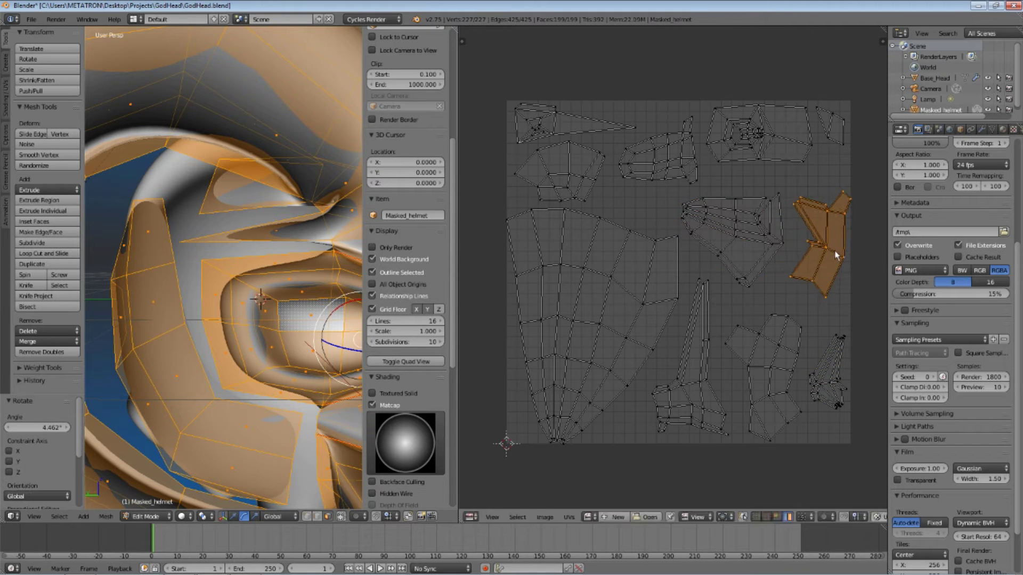
{"action": "key", "text": "g"}
{"action": "left_click", "coordinate": [832, 261]}
- Nudge the fan-shaped island, and shift the curved island above it about 0.006 upward
{"action": "key", "text": "a"}
{"action": "key", "text": "l"}
{"action": "key", "text": "g"}
{"action": "left_click", "coordinate": [736, 221]}
{"action": "key", "text": "a"}
{"action": "key", "text": "l"}
{"action": "key", "text": "g"}
{"action": "left_click", "coordinate": [666, 152]}
- Reposition the small triangular island in the UV square's upper-right corner and rotate it about 6.2°
{"action": "key", "text": "a"}
{"action": "key", "text": "l"}
{"action": "key", "text": "g"}
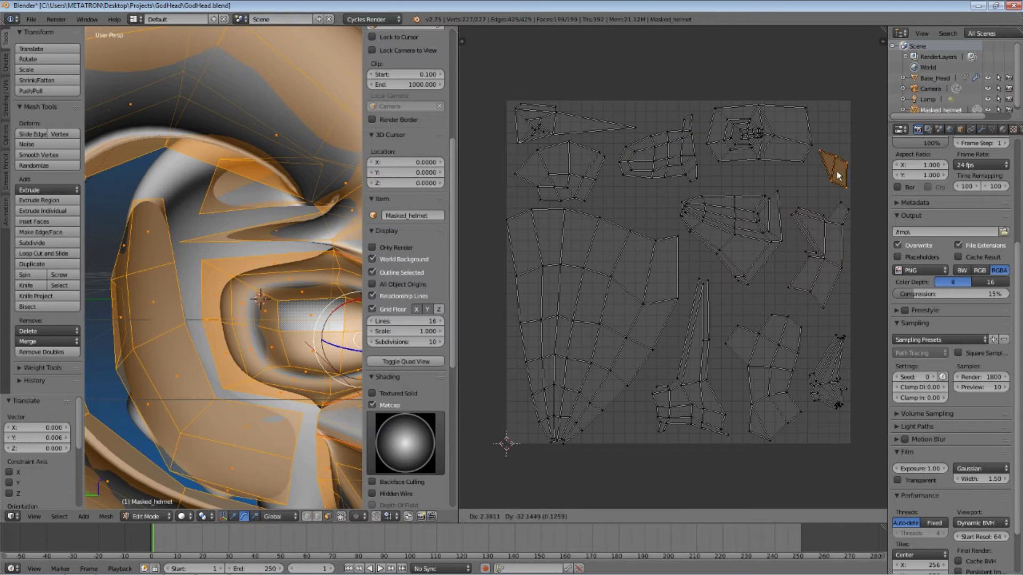
{"action": "left_click", "coordinate": [836, 130]}
{"action": "key", "text": "r"}
{"action": "left_click", "coordinate": [845, 132]}
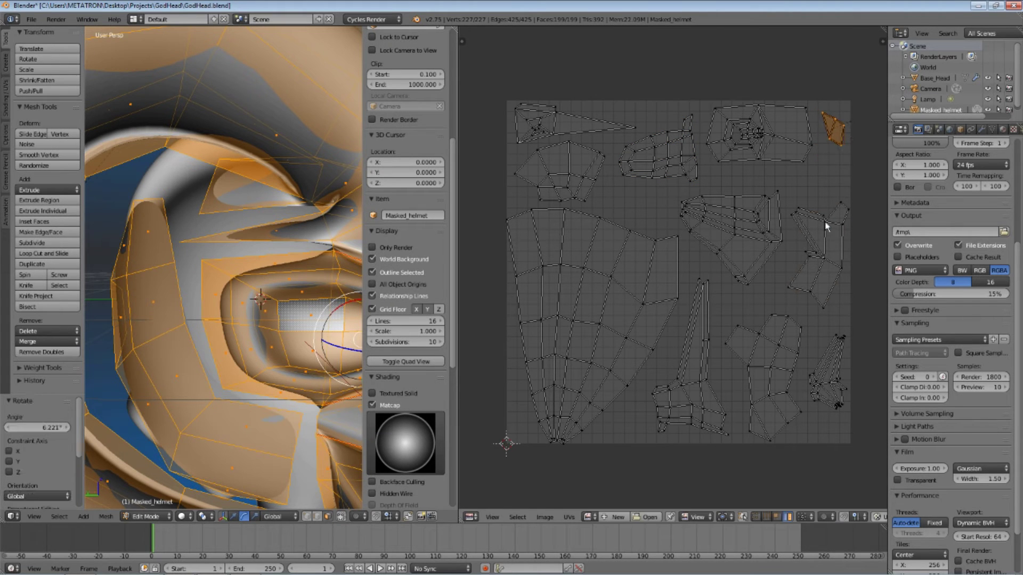
- Shift the star-shaped island about 0.009 upward and adjust its rotation within the space beside the fan-shaped island
{"action": "key", "text": "a"}
{"action": "key", "text": "l"}
{"action": "key", "text": "g"}
{"action": "left_click", "coordinate": [829, 227]}
{"action": "key", "text": "r"}
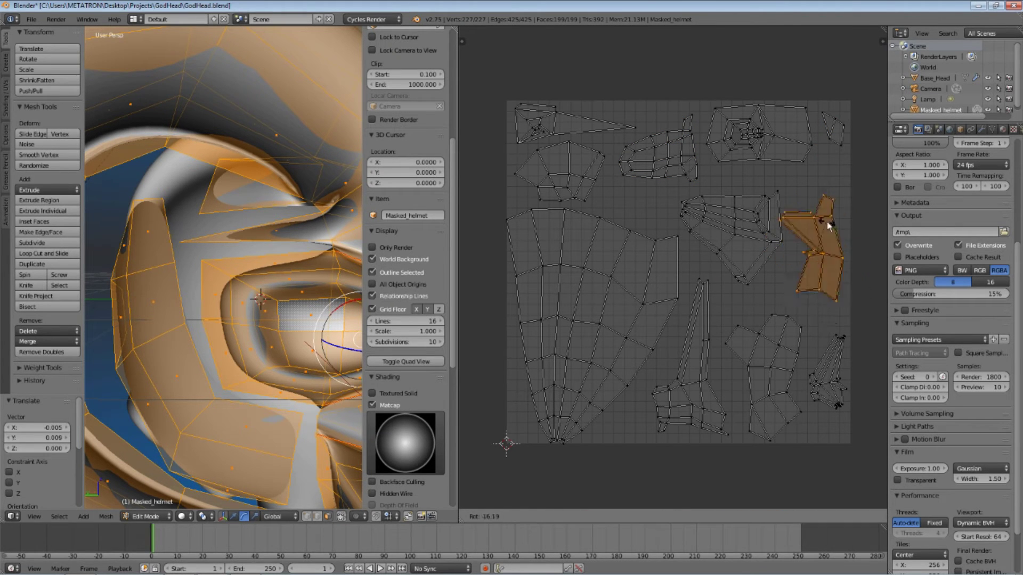
{"action": "left_click", "coordinate": [744, 384]}
- Switch to single-vertex selection and reshape the upper tip of the star-shaped island by moving its corner vertices
{"action": "key", "text": "ctrl+Tab"}
{"action": "right_click", "coordinate": [848, 205]}
{"action": "key", "text": "g"}
{"action": "left_click", "coordinate": [842, 201]}
{"action": "right_click", "coordinate": [841, 200]}
{"action": "key", "text": "g"}
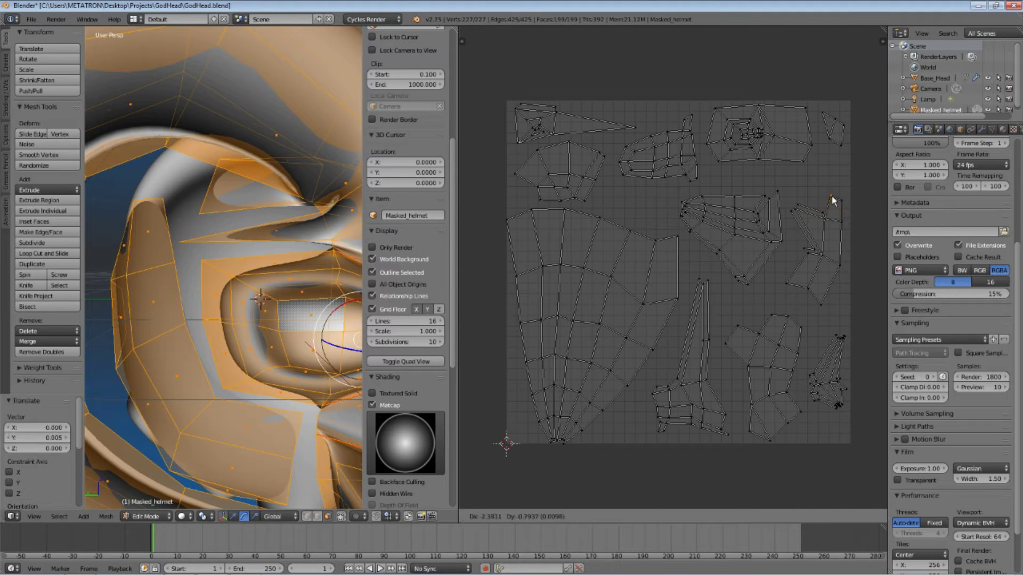
{"action": "left_click", "coordinate": [831, 200]}
- Select the whole star-shaped island again, rotate it and shift it about 0.02 toward the UV square's right edge
{"action": "key", "text": "ctrl+Tab"}
{"action": "right_click", "coordinate": [829, 246]}
{"action": "key", "text": "r"}
{"action": "left_click", "coordinate": [873, 206]}
{"action": "key", "text": "g"}
{"action": "left_click", "coordinate": [836, 233]}
- Nudge the fan-shaped island about 0.008 toward the star-shaped island
{"action": "right_click", "coordinate": [757, 230]}
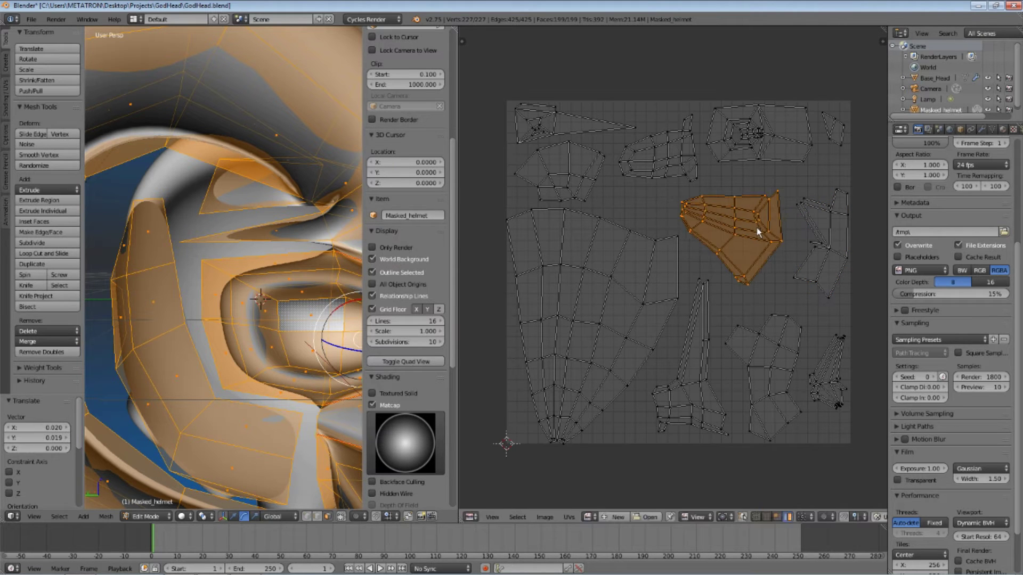
{"action": "key", "text": "g"}
{"action": "left_click", "coordinate": [759, 227]}
- Fine-tune the upper border of the large horn island by slightly moving two of its vertices
{"action": "scroll", "coordinate": [602, 282], "scroll_direction": "down", "scroll_amount": 1}
{"action": "scroll", "coordinate": [603, 282], "scroll_direction": "up", "scroll_amount": 2}
{"action": "right_click", "coordinate": [498, 196]}
{"action": "key", "text": "g"}
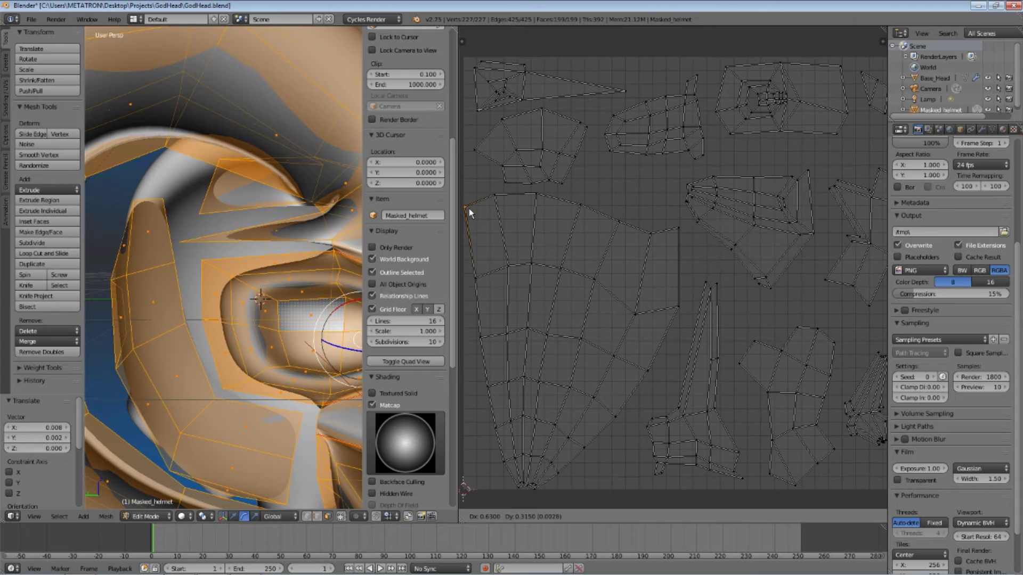
{"action": "left_click", "coordinate": [499, 196]}
{"action": "right_click", "coordinate": [531, 194], "text": "shift"}
{"action": "key", "text": "g"}
{"action": "left_click", "coordinate": [527, 199]}
{"action": "scroll", "coordinate": [629, 298], "scroll_direction": "down", "scroll_amount": 2}
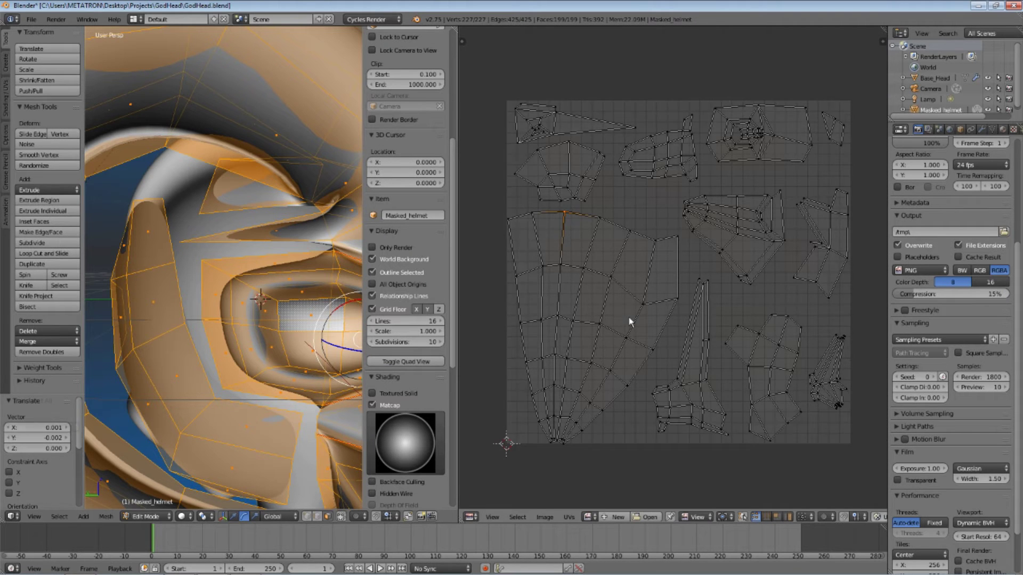
- Select all UVs and create a new blank 512 × 512 px image with 32 bit Float enabled for the layout
{"action": "key", "text": "a"}
{"action": "key", "text": "a"}
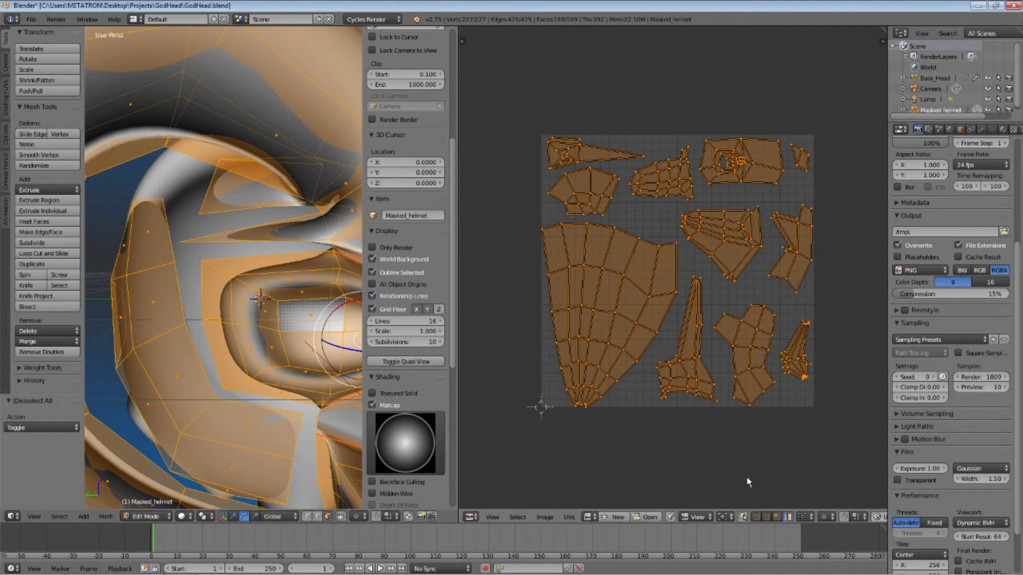
{"action": "left_click", "coordinate": [610, 519]}
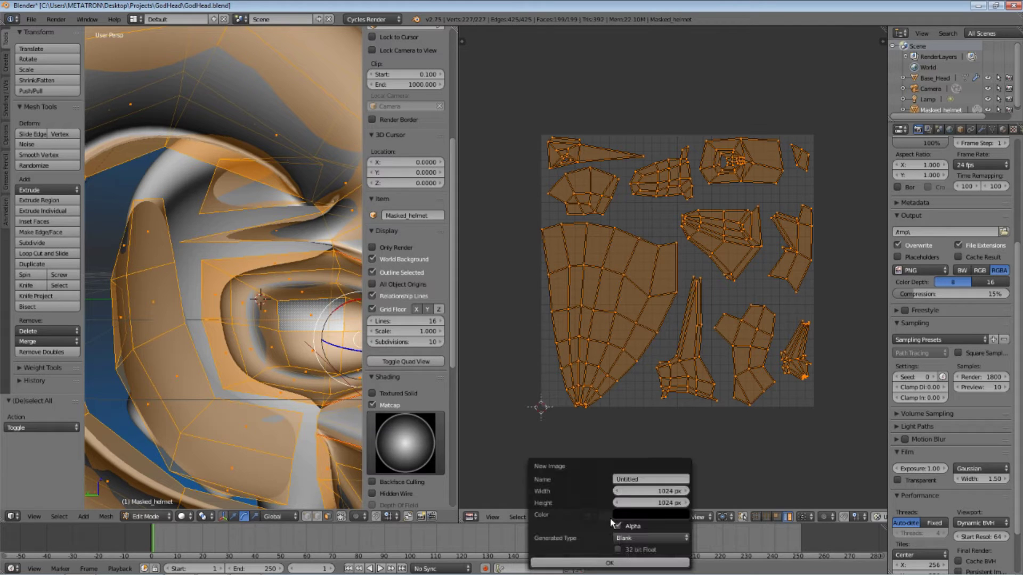
{"action": "left_click", "coordinate": [647, 491]}
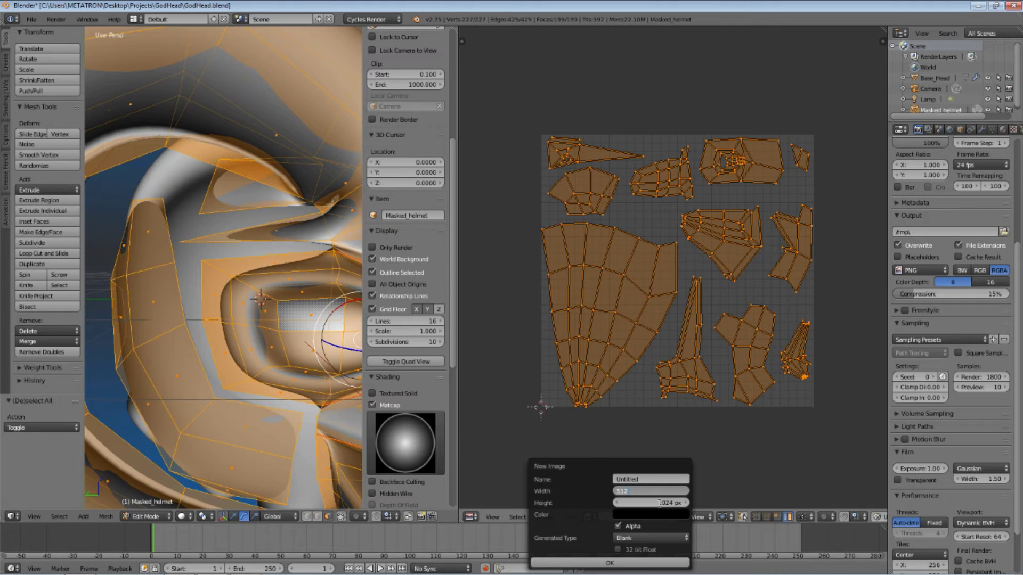
{"action": "left_click", "coordinate": [656, 503]}
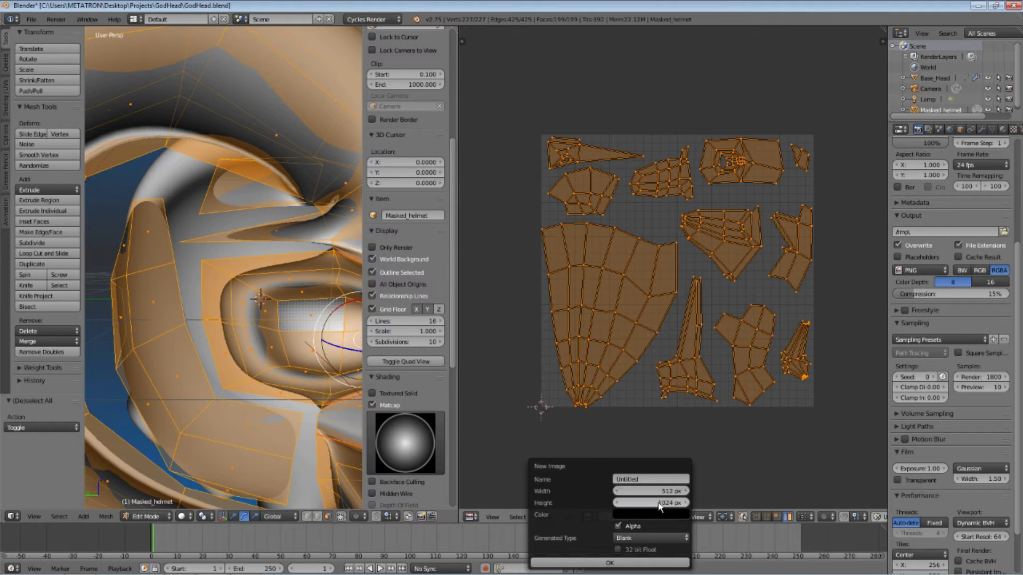
{"action": "left_click", "coordinate": [660, 504]}
{"action": "type", "text": "512"}
{"action": "key", "text": "Return"}
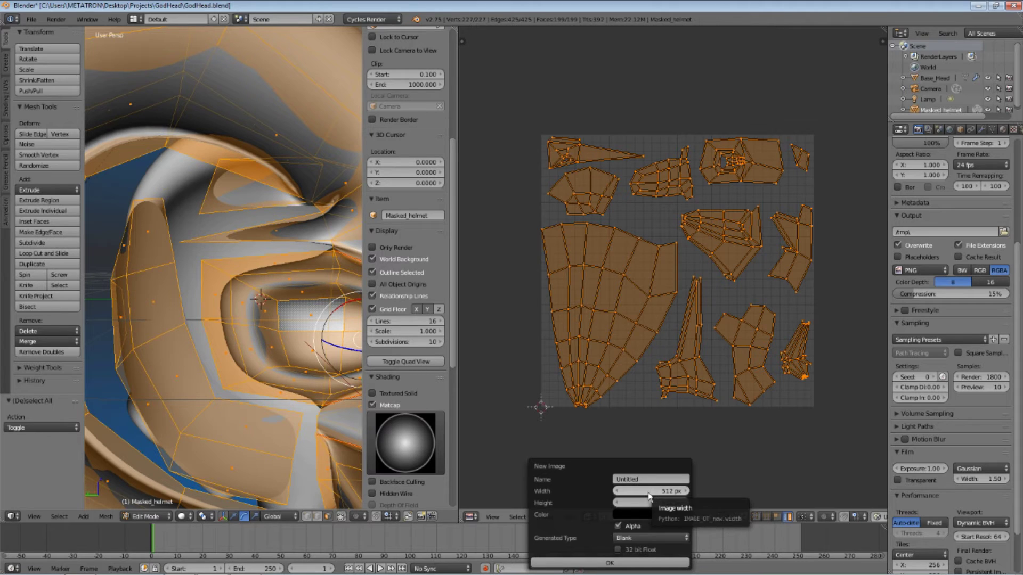
{"action": "left_click", "coordinate": [618, 550]}
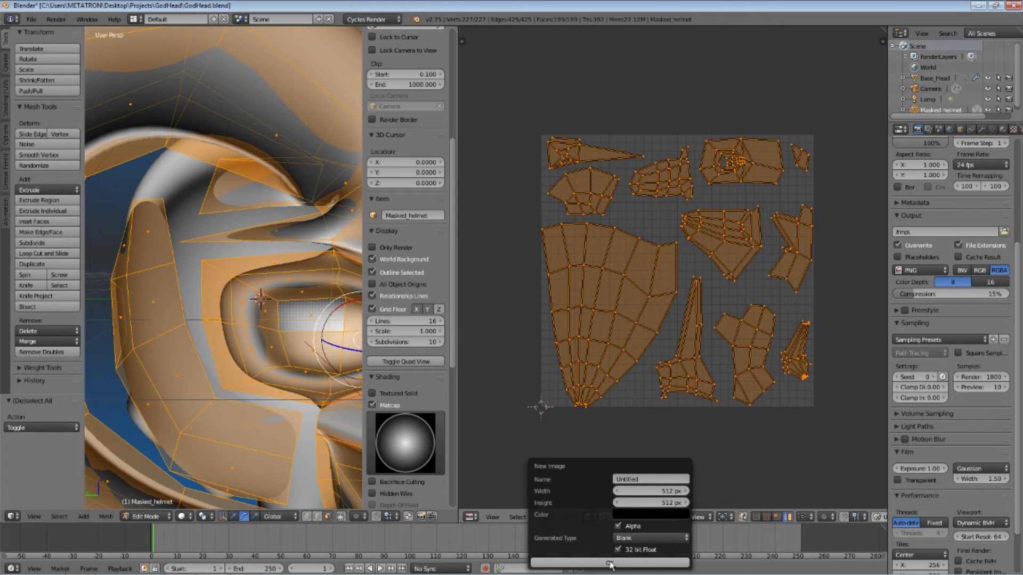
{"action": "left_click", "coordinate": [610, 563]}
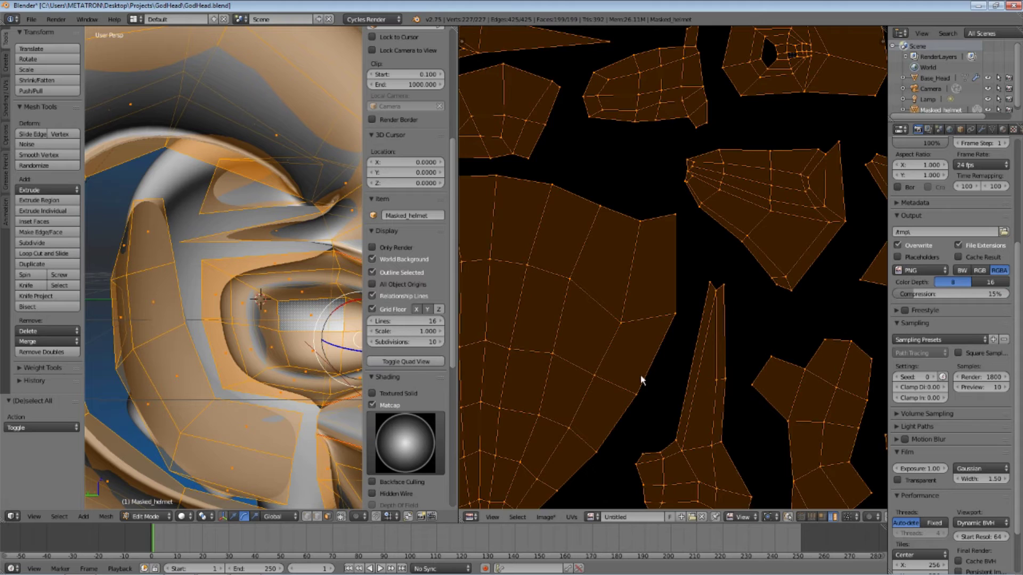
{"action": "scroll", "coordinate": [664, 350], "scroll_direction": "down", "scroll_amount": 1}
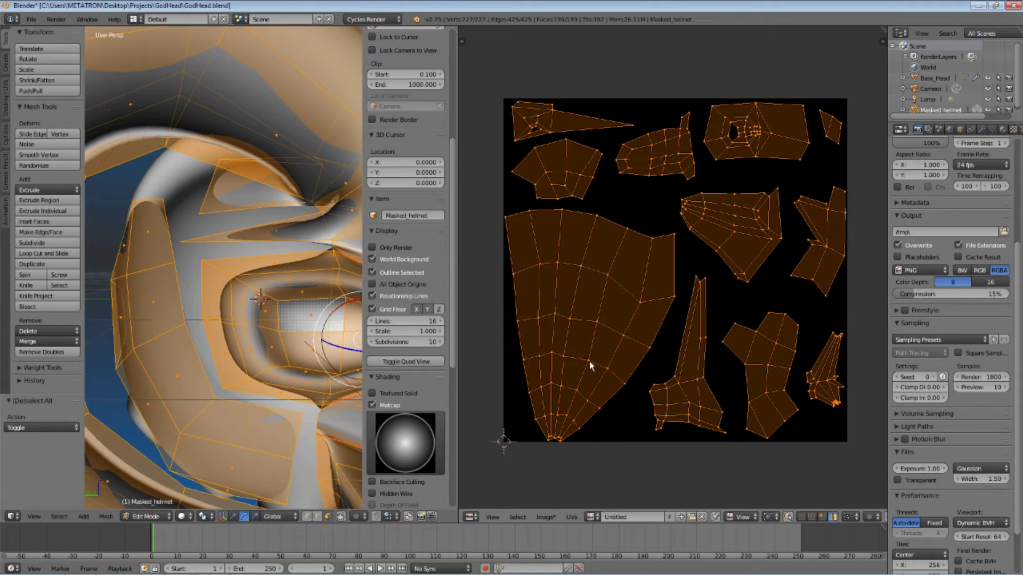
- Switch to the node editor and bring up the node tree of the helmet's Material.001
{"action": "left_click", "coordinate": [471, 516]}
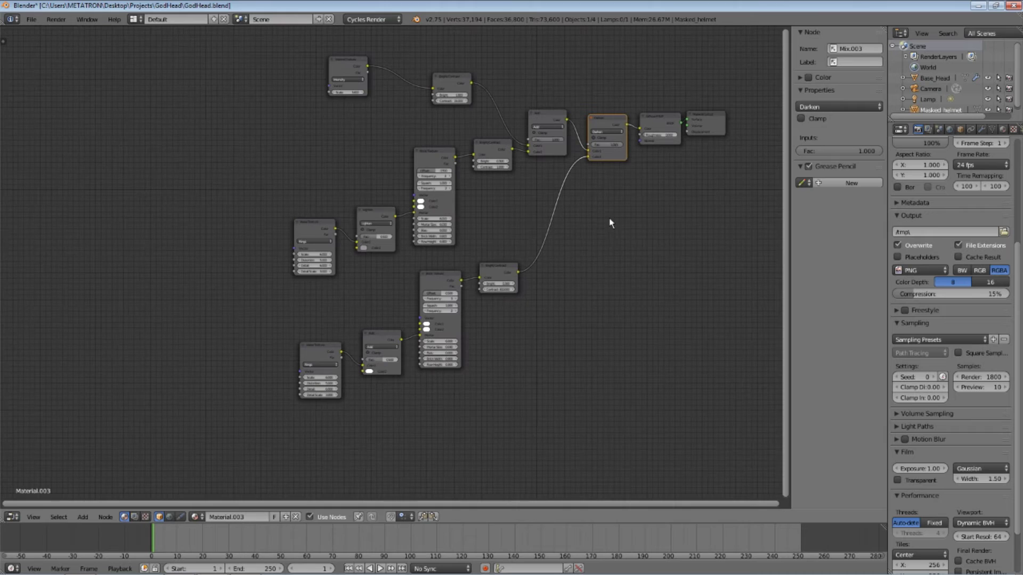
{"action": "middle_click_drag", "start_coordinate": [676, 205], "coordinate": [575, 278]}
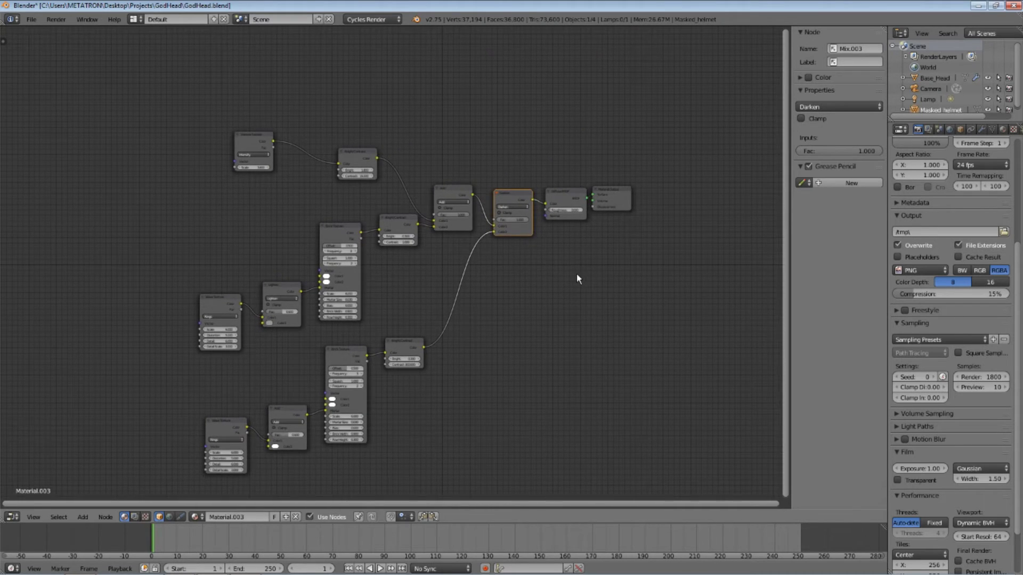
{"action": "scroll", "coordinate": [575, 278], "scroll_direction": "up", "scroll_amount": 1}
{"action": "left_click", "coordinate": [1002, 130]}
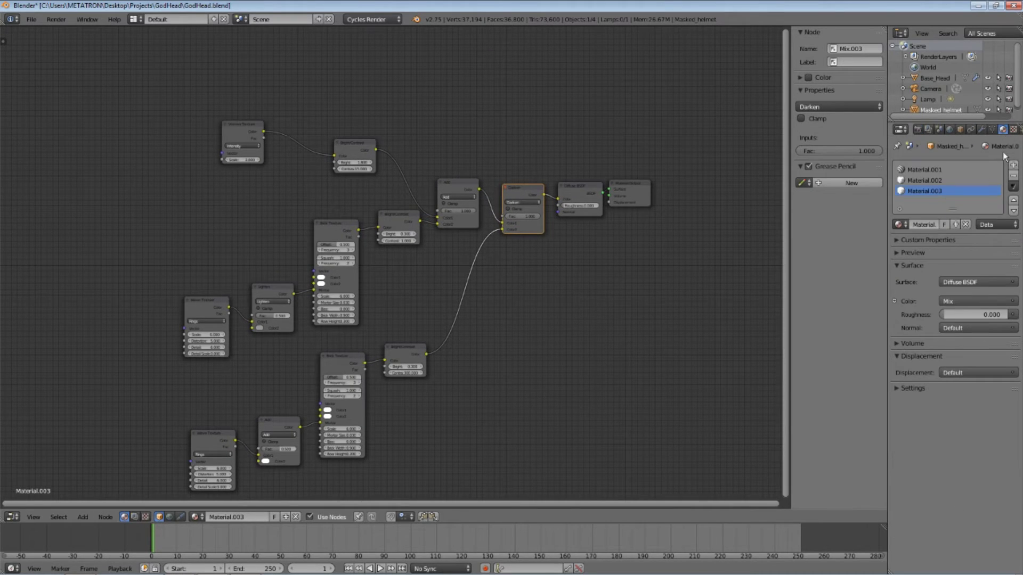
{"action": "left_click", "coordinate": [936, 170]}
{"action": "scroll", "coordinate": [558, 217], "scroll_direction": "up", "scroll_amount": 3}
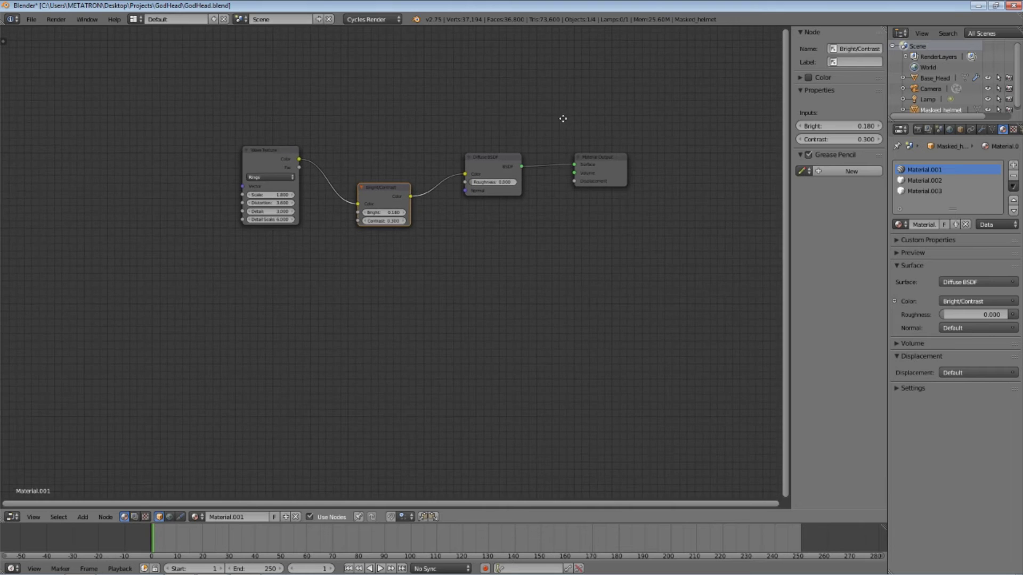
{"action": "middle_click_drag", "start_coordinate": [562, 119], "coordinate": [554, 233]}
{"action": "scroll", "coordinate": [533, 243], "scroll_direction": "up", "scroll_amount": 1}
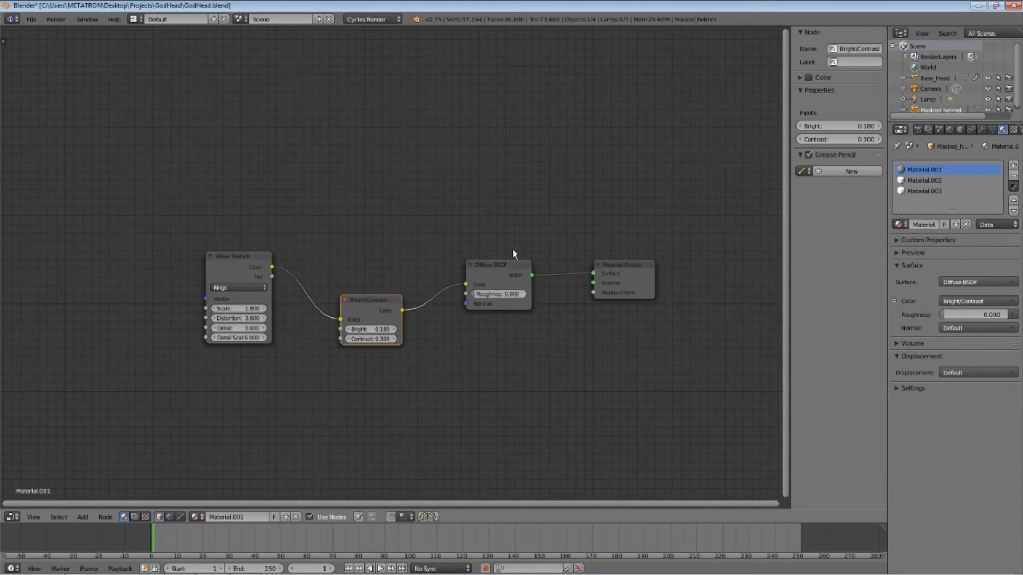
- Add an Image Texture node above the Diffuse BSDF in Material.001 and assign the Untitled image to it
{"action": "left_click", "coordinate": [87, 515]}
{"action": "left_click", "coordinate": [91, 507]}
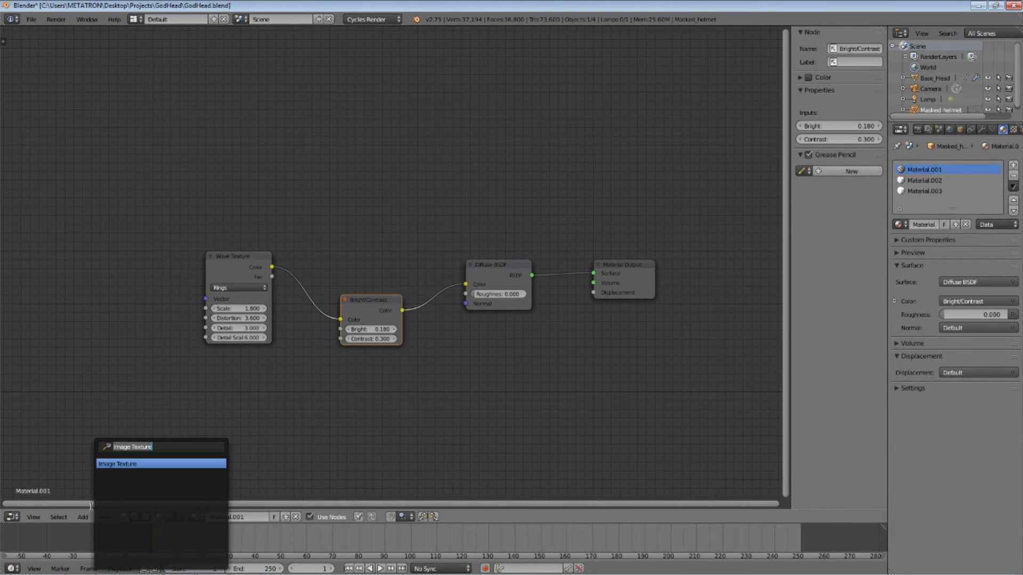
{"action": "left_click", "coordinate": [110, 464]}
{"action": "left_click", "coordinate": [555, 377]}
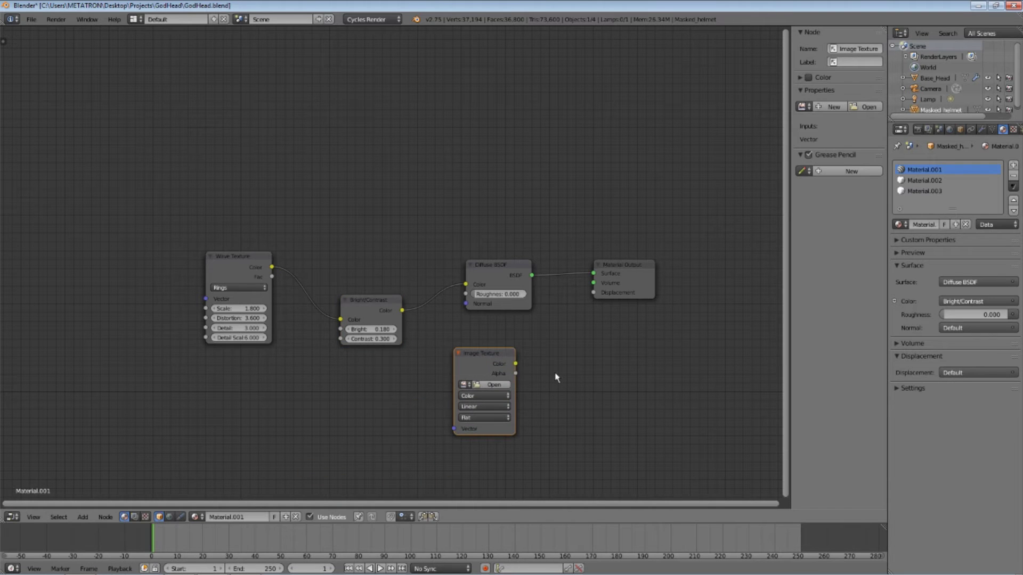
{"action": "key", "text": "g"}
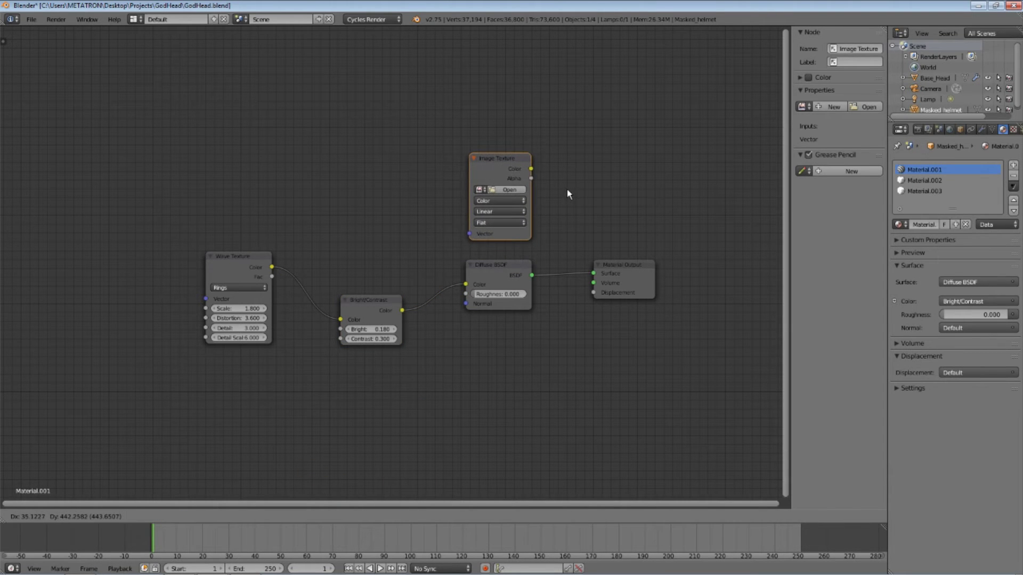
{"action": "left_click", "coordinate": [566, 194]}
{"action": "scroll", "coordinate": [512, 124], "scroll_direction": "up", "scroll_amount": 1}
{"action": "left_click", "coordinate": [485, 182]}
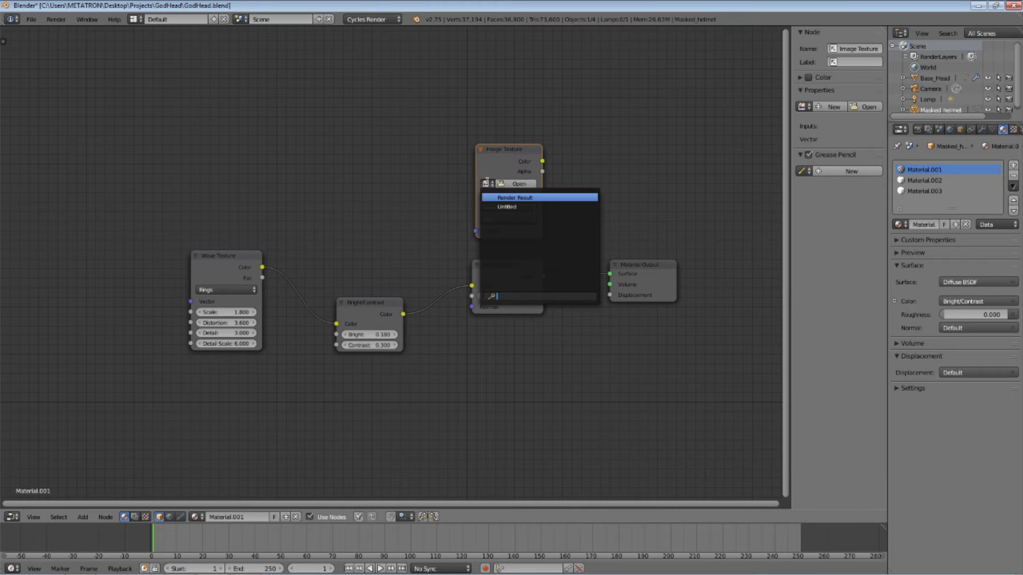
{"action": "left_click", "coordinate": [511, 206]}
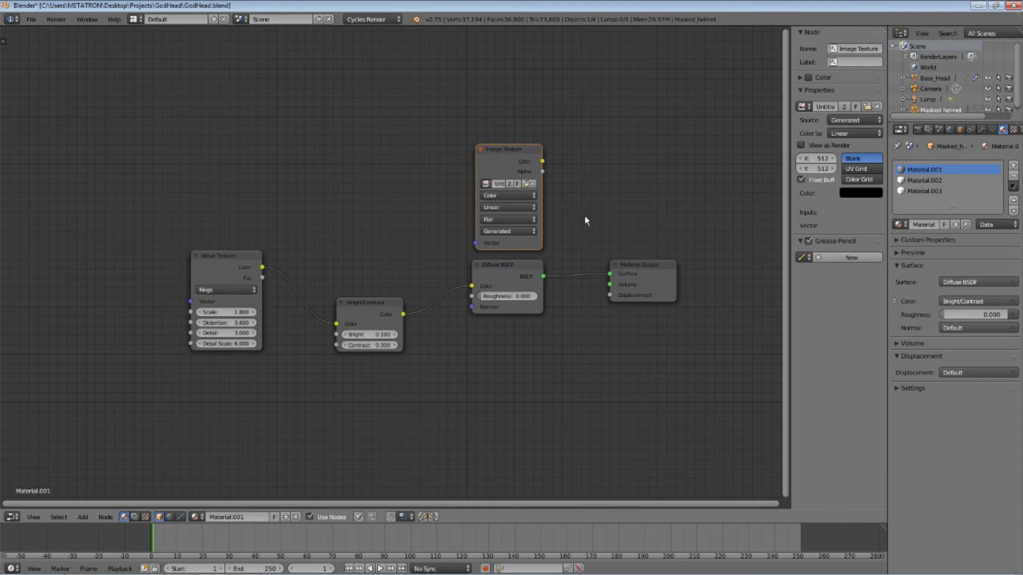
- Add an Image Texture node above the Diffuse BSDF in Material.002 and assign the Untitled image to it
{"action": "left_click", "coordinate": [921, 180]}
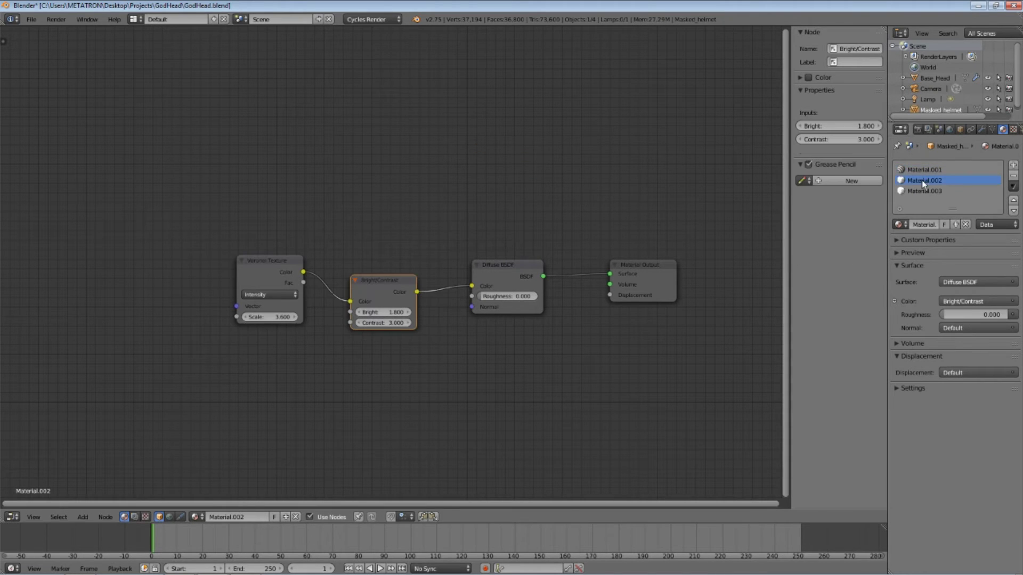
{"action": "left_click", "coordinate": [91, 517]}
{"action": "left_click", "coordinate": [101, 504]}
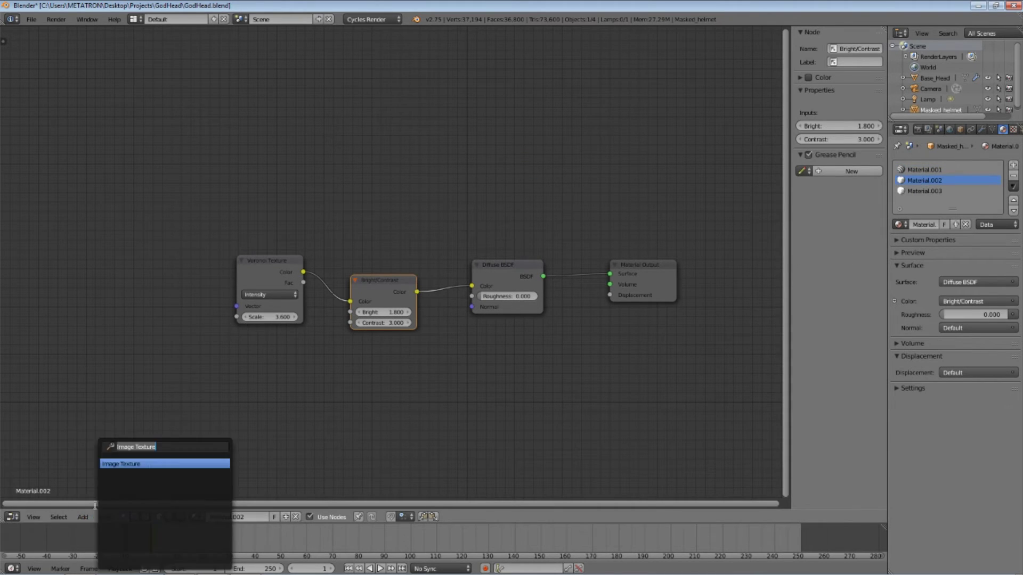
{"action": "left_click", "coordinate": [176, 463]}
{"action": "left_click", "coordinate": [574, 87]}
{"action": "scroll", "coordinate": [607, 109], "scroll_direction": "up", "scroll_amount": 4}
{"action": "middle_click_drag", "start_coordinate": [639, 130], "coordinate": [580, 193]}
{"action": "left_click", "coordinate": [458, 228]}
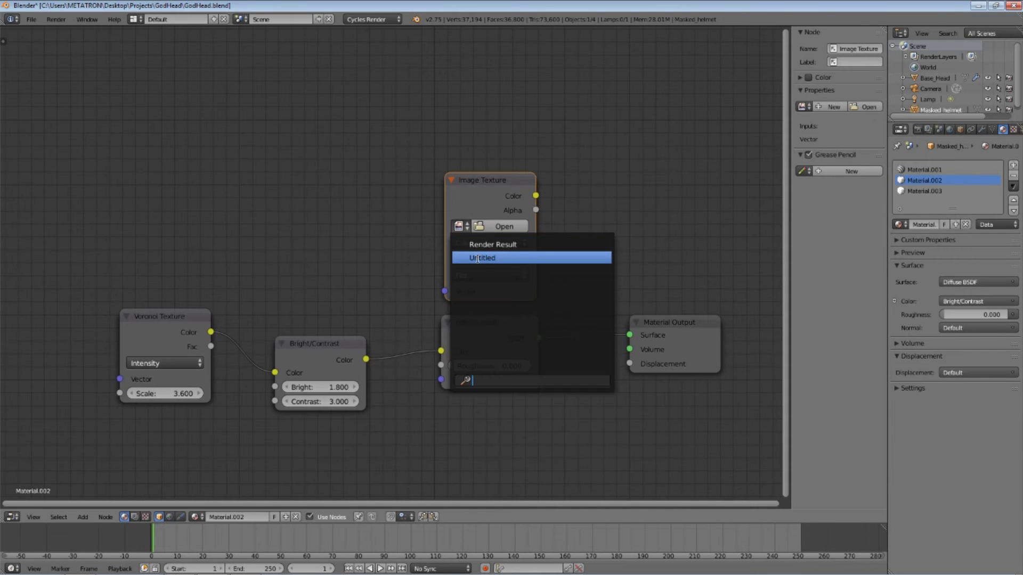
{"action": "left_click", "coordinate": [480, 258]}
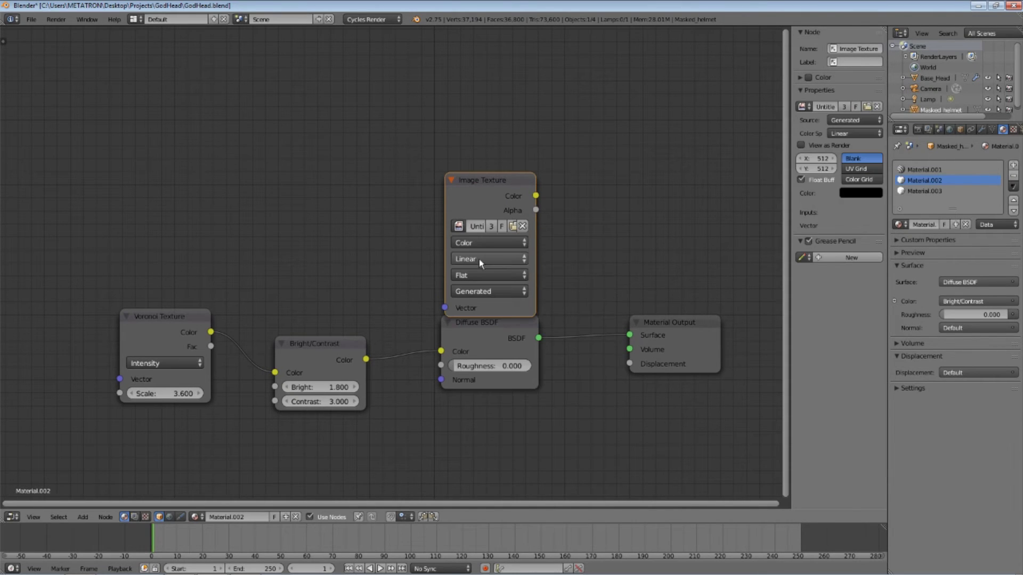
- Add an Image Texture node above the Diffuse BSDF in Material.003, assign the Untitled image to it, and check the node in all three materials
{"action": "left_click", "coordinate": [912, 191]}
{"action": "scroll", "coordinate": [459, 340], "scroll_direction": "down", "scroll_amount": 1}
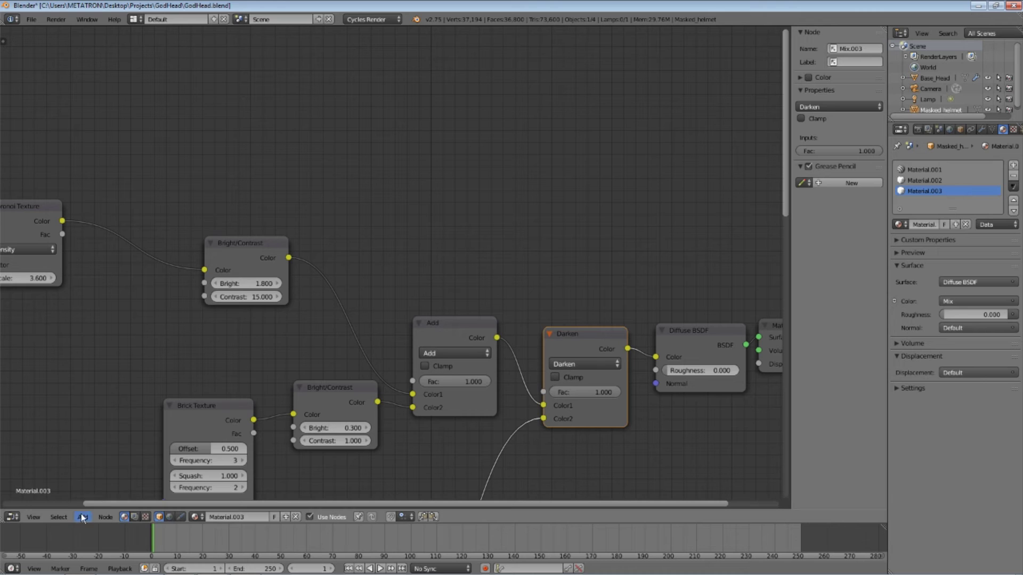
{"action": "left_click", "coordinate": [82, 515]}
{"action": "left_click", "coordinate": [99, 504]}
{"action": "left_click", "coordinate": [139, 465]}
{"action": "left_click", "coordinate": [632, 195]}
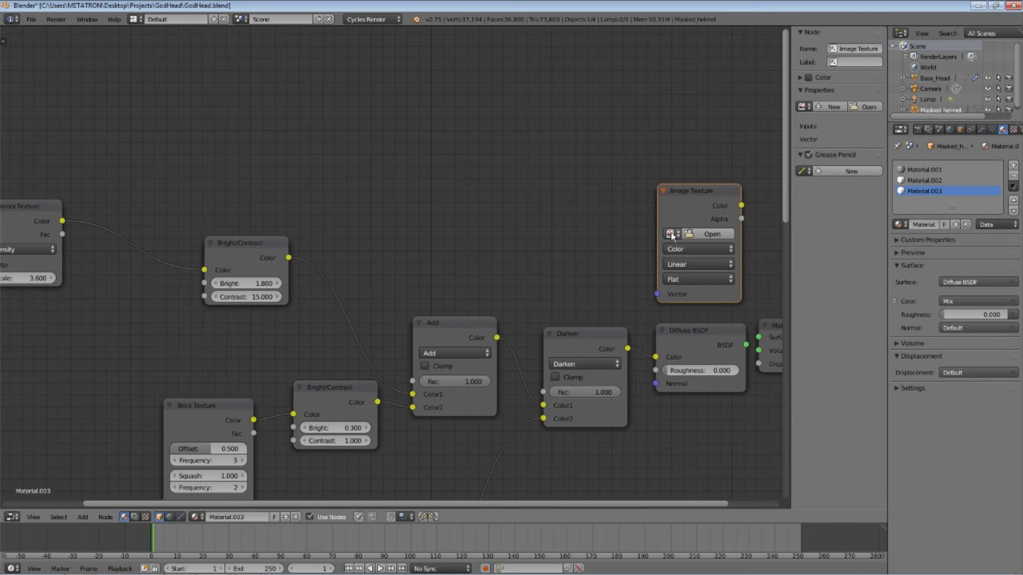
{"action": "left_click", "coordinate": [670, 233]}
{"action": "left_click", "coordinate": [690, 263]}
{"action": "left_click_drag", "start_coordinate": [698, 216], "coordinate": [700, 206]}
{"action": "left_click", "coordinate": [909, 171]}
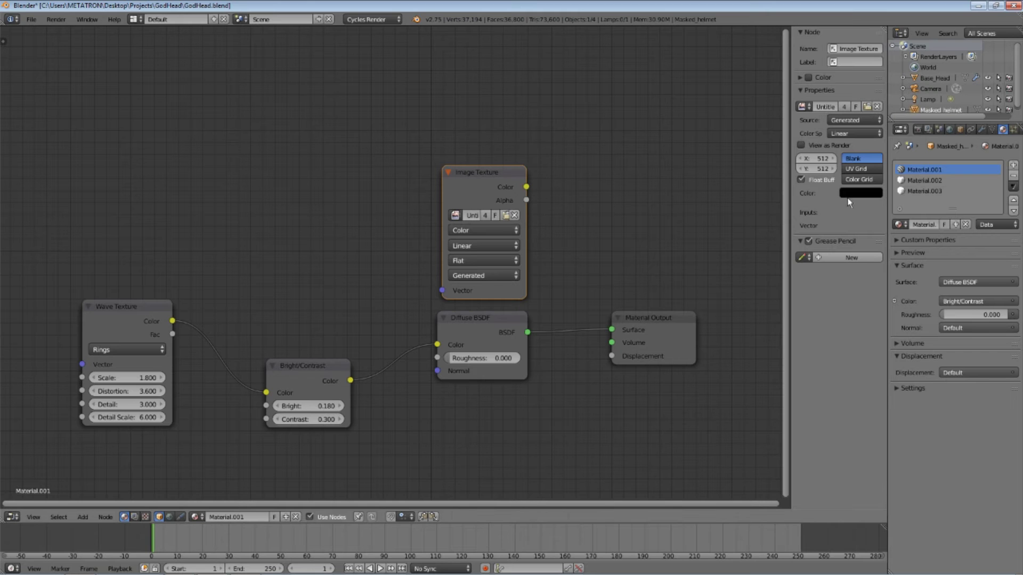
{"action": "left_click", "coordinate": [909, 181]}
{"action": "left_click", "coordinate": [909, 190]}
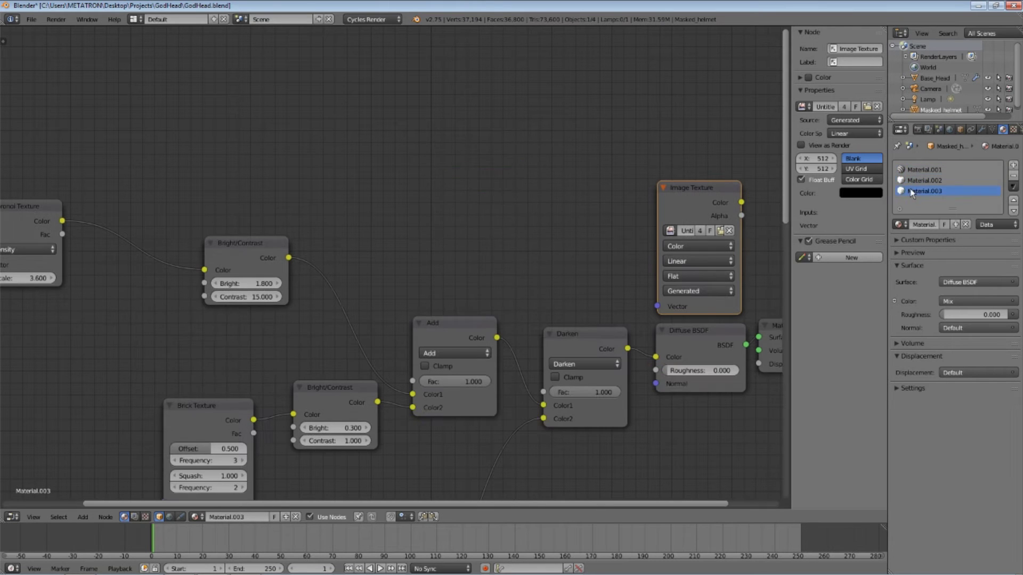
{"action": "scroll", "coordinate": [469, 229], "scroll_direction": "down", "scroll_amount": 5}
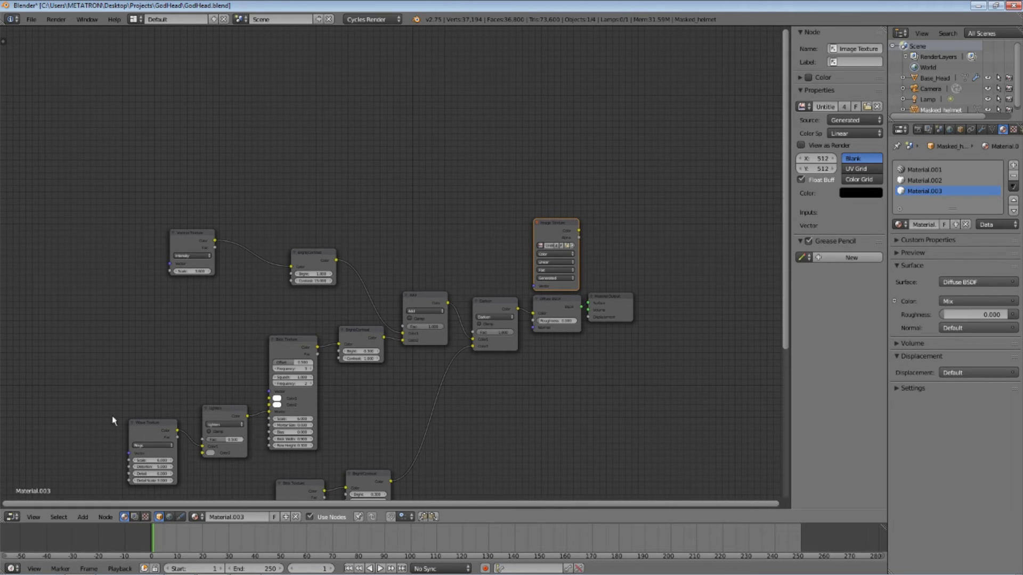
- Switch from the node editor to the UV/Image Editor and display the Untitled image in it
{"action": "left_click", "coordinate": [12, 517]}
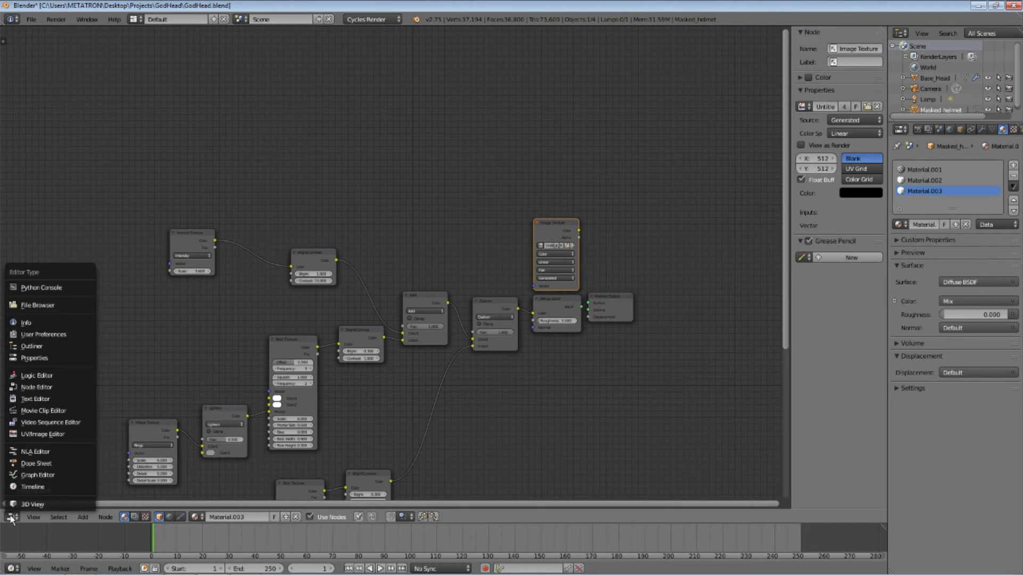
{"action": "left_click", "coordinate": [31, 434]}
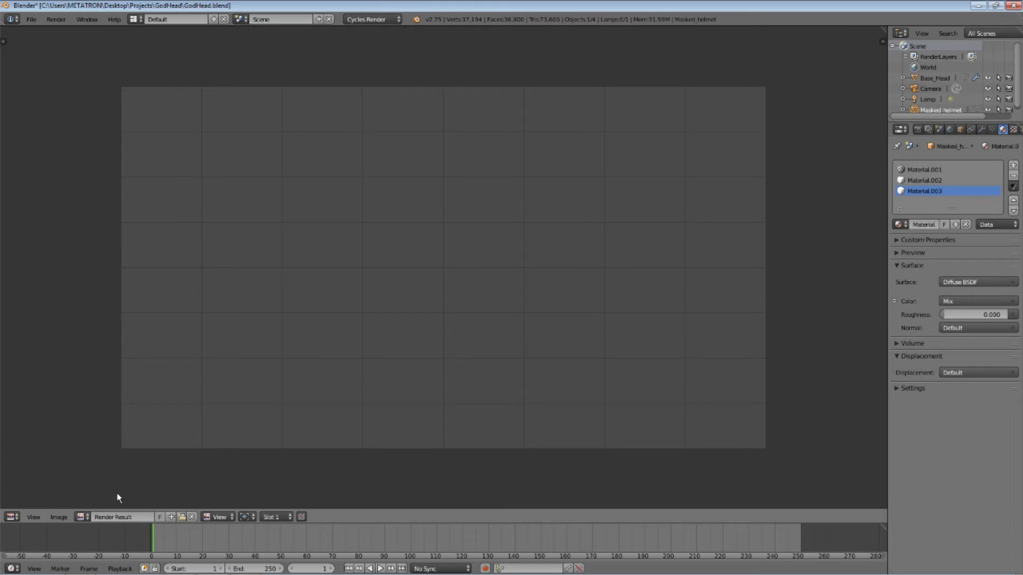
{"action": "left_click", "coordinate": [83, 516]}
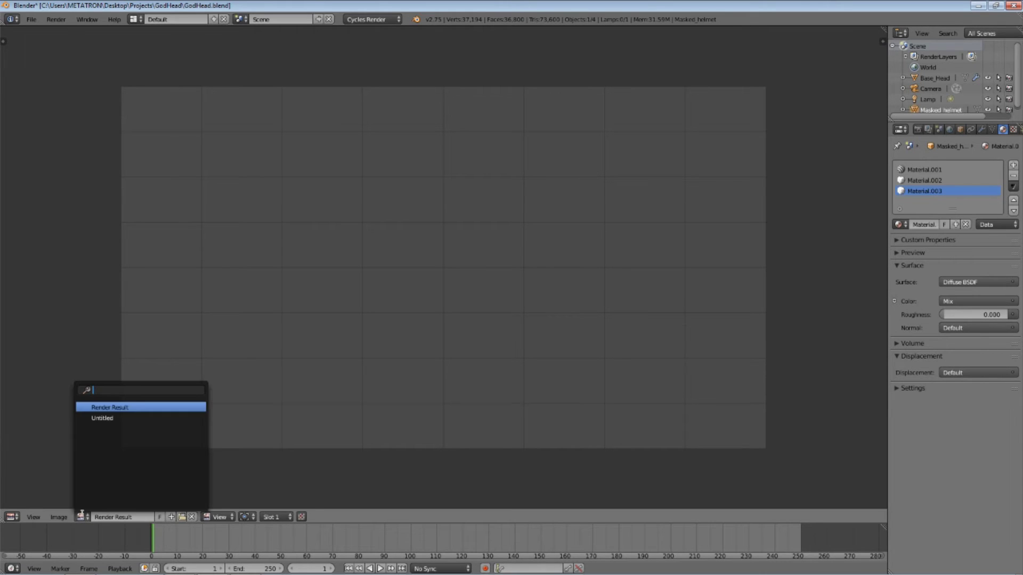
{"action": "left_click", "coordinate": [102, 418]}
{"action": "scroll", "coordinate": [420, 304], "scroll_direction": "up", "scroll_amount": 2}
{"action": "scroll", "coordinate": [377, 343], "scroll_direction": "up", "scroll_amount": 1}
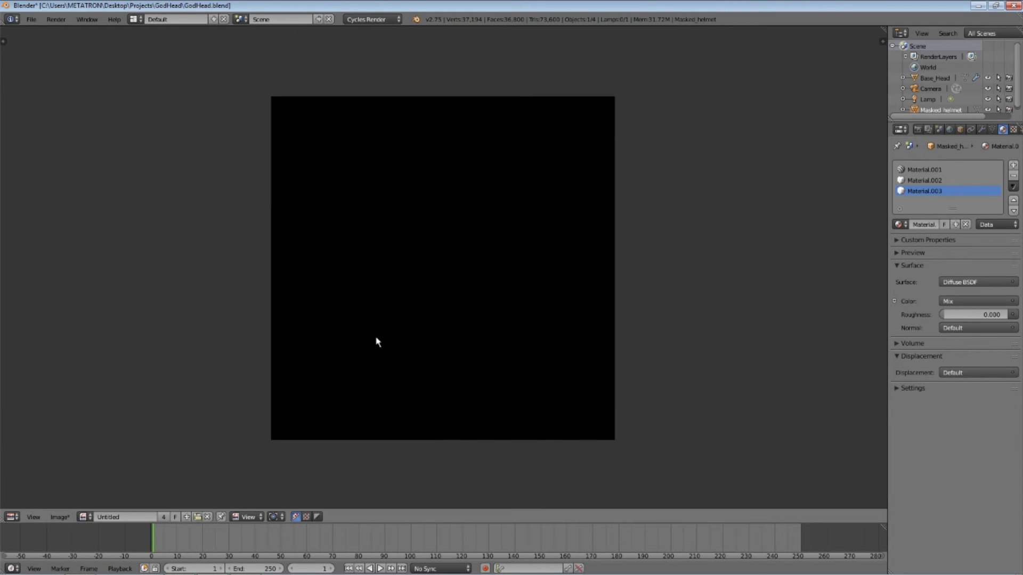
- Set the render bake type to Diffuse Color and bake the helmet's materials into the Untitled image
{"action": "left_click", "coordinate": [921, 130]}
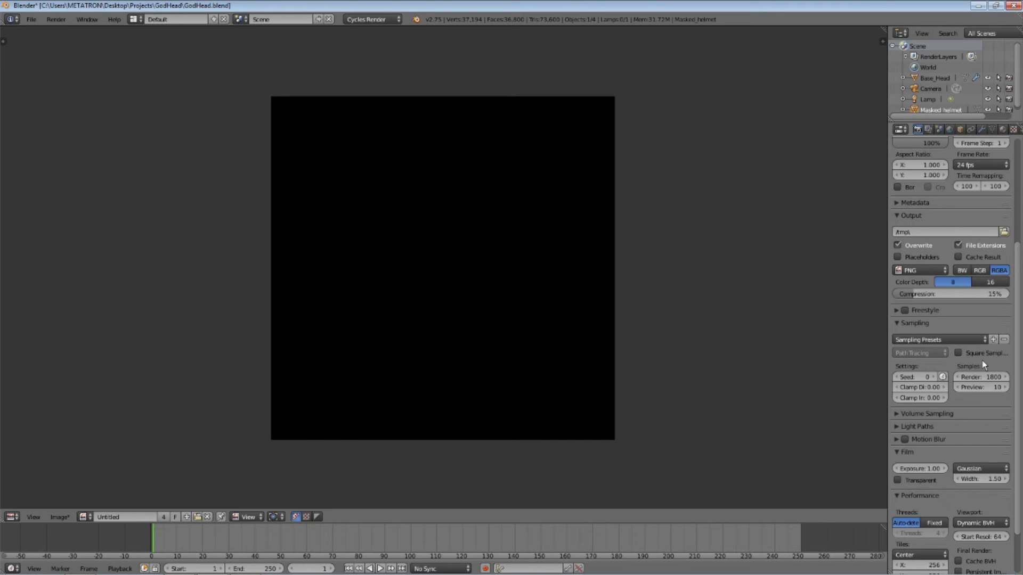
{"action": "scroll", "coordinate": [983, 368], "scroll_direction": "down", "scroll_amount": 3}
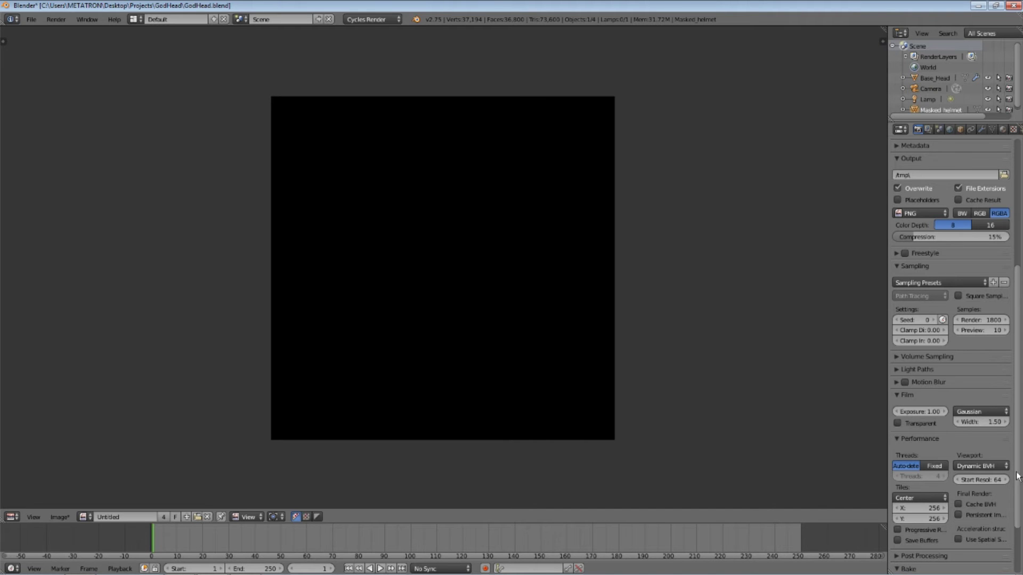
{"action": "left_click_drag", "start_coordinate": [1018, 475], "coordinate": [1020, 511]}
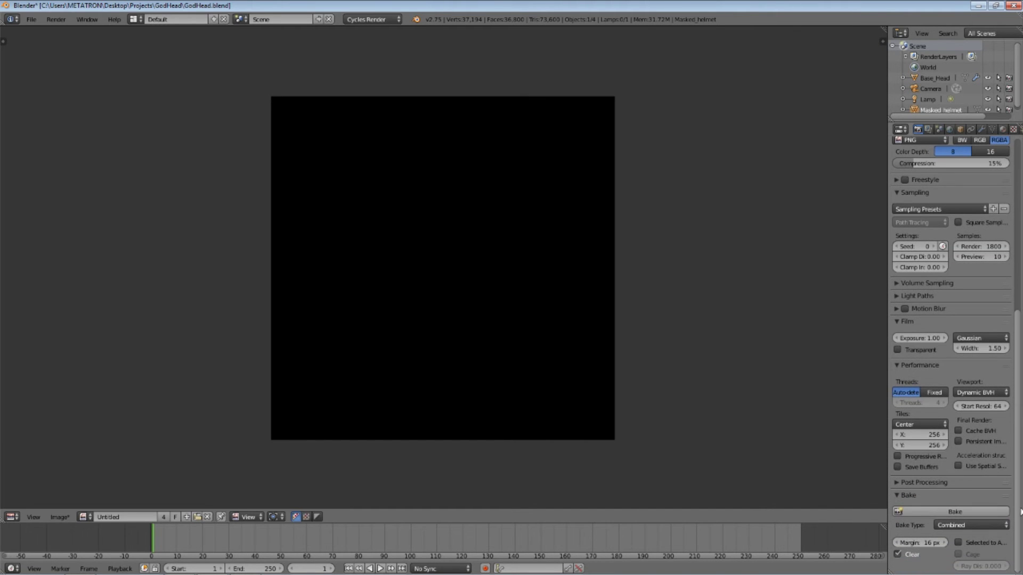
{"action": "left_click", "coordinate": [960, 525]}
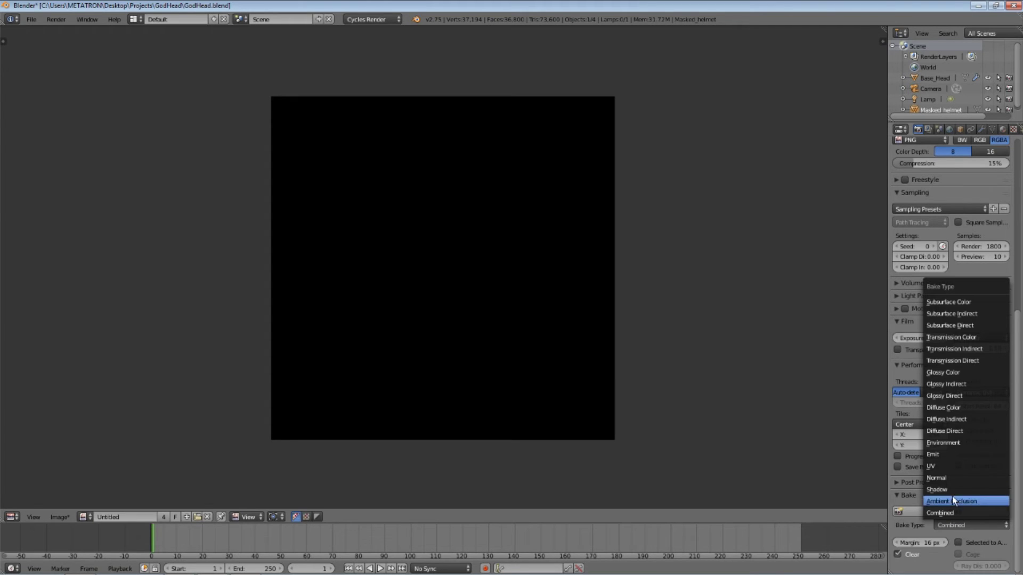
{"action": "left_click", "coordinate": [953, 410]}
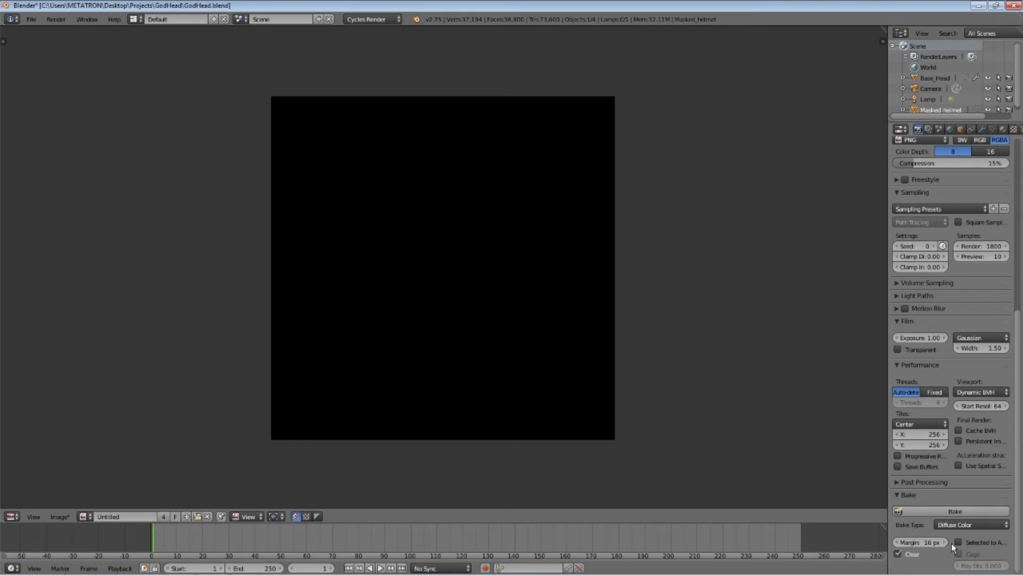
{"action": "left_click", "coordinate": [951, 511]}
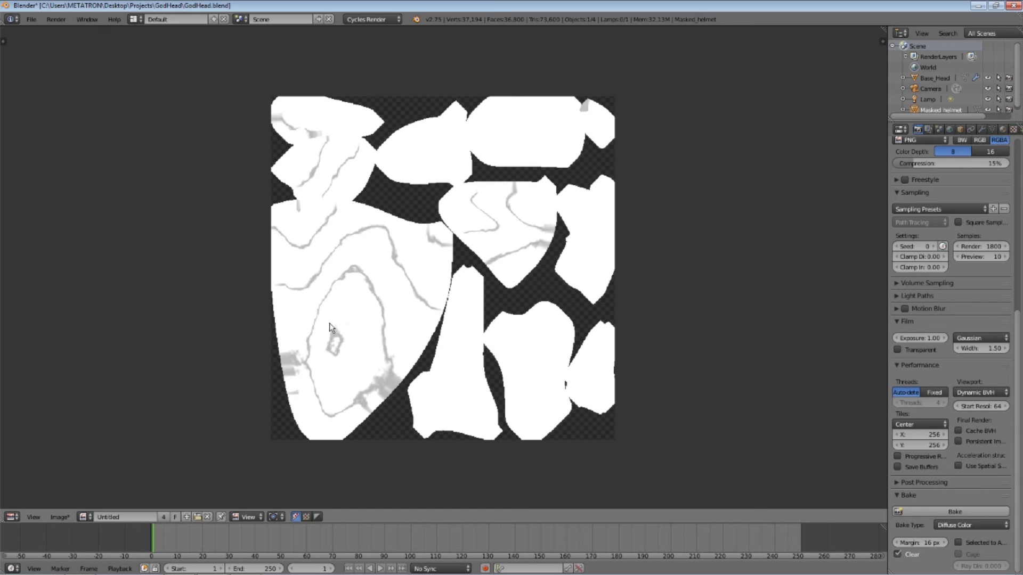
- Save the baked image as 512px_tex.png in the imgs folder of the GodHead project
{"action": "left_click", "coordinate": [60, 517]}
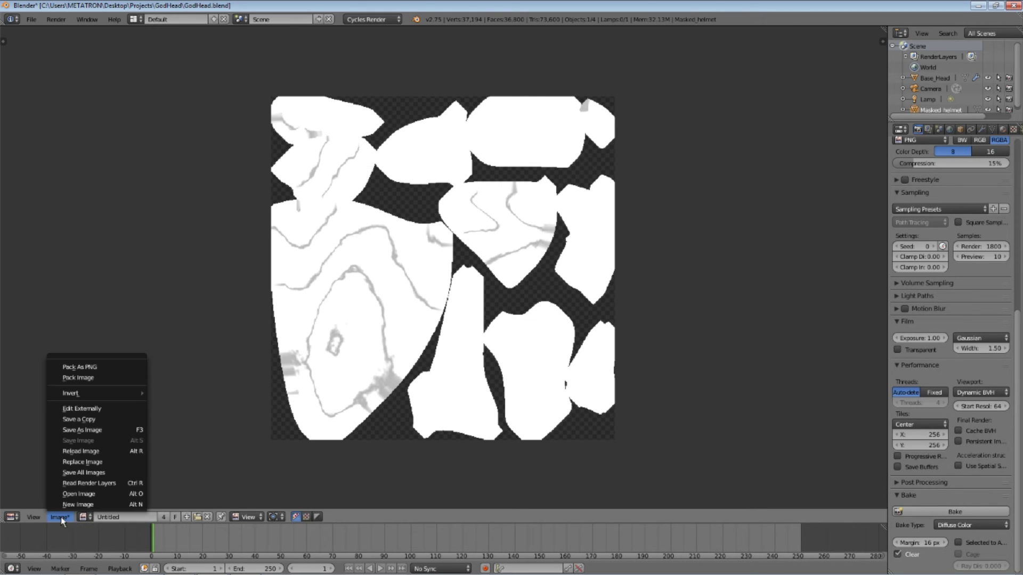
{"action": "left_click", "coordinate": [82, 431]}
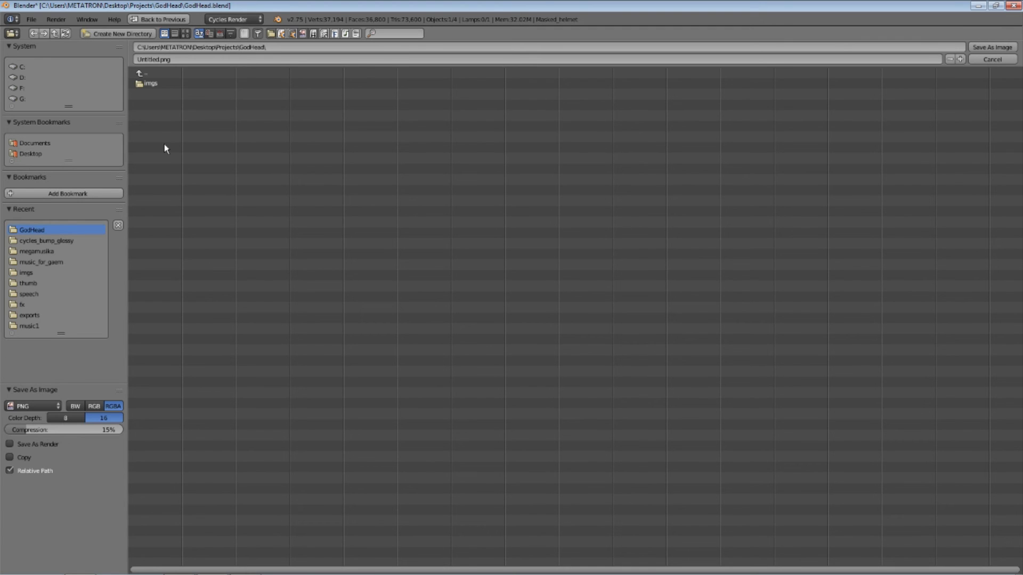
{"action": "left_click", "coordinate": [148, 84]}
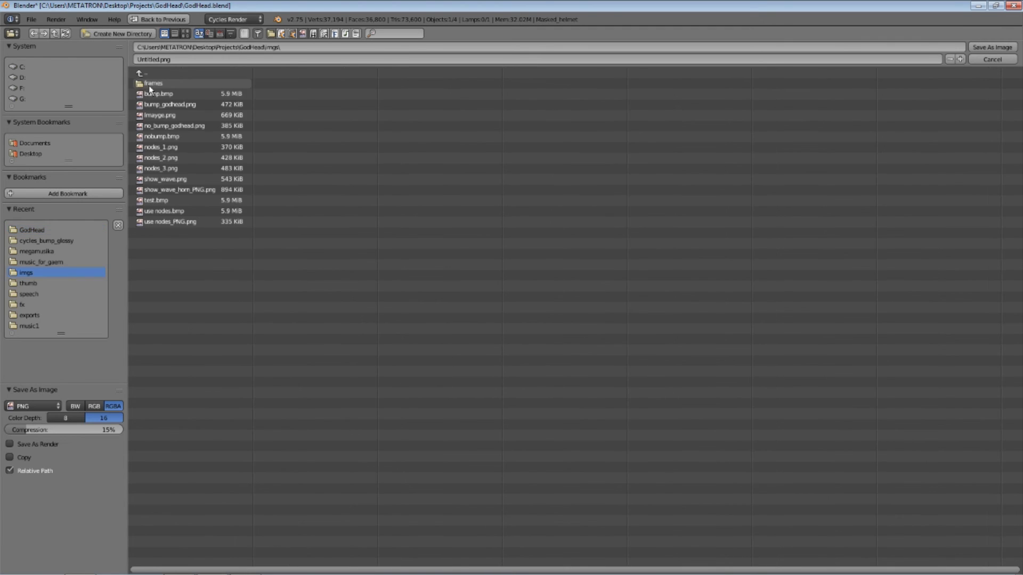
{"action": "double_click", "coordinate": [158, 59]}
{"action": "key", "text": "BackSpace"}
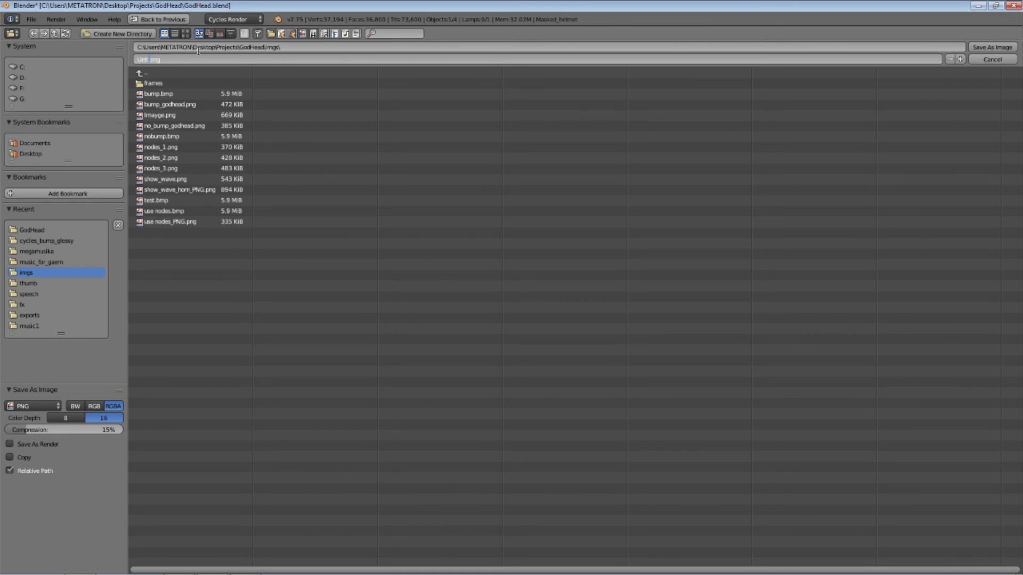
{"action": "type", "text": "512px_tex"}
{"action": "key", "text": "Return"}
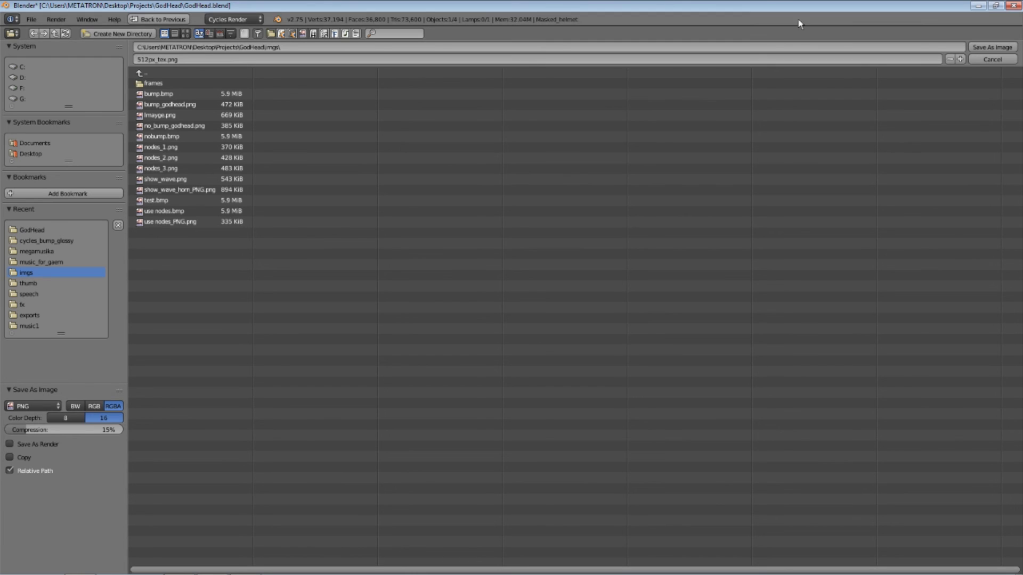
{"action": "left_click", "coordinate": [997, 48]}
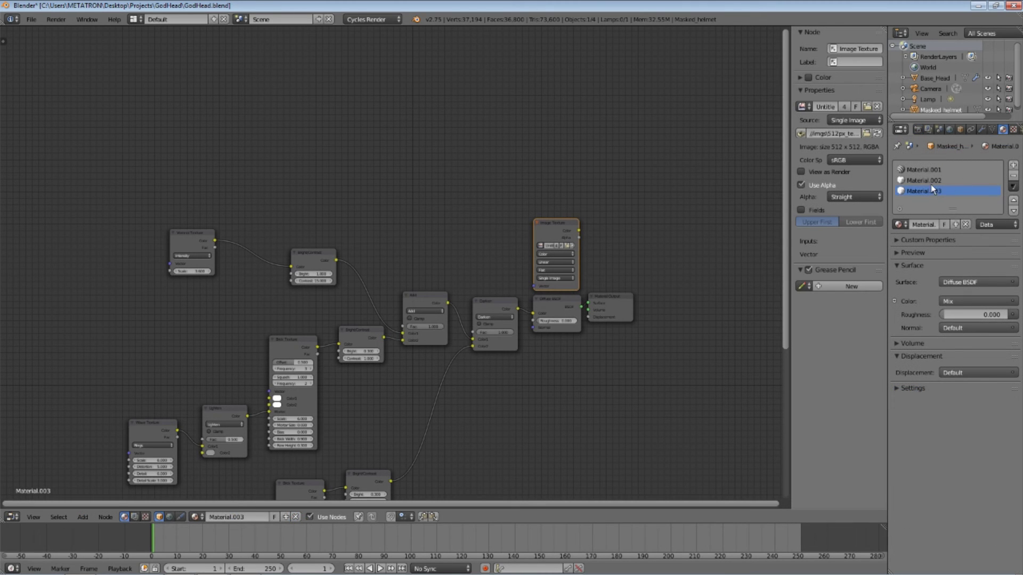
- Remove the Material.003 and Material.002 slots from the helmet
{"action": "left_click", "coordinate": [1014, 178]}
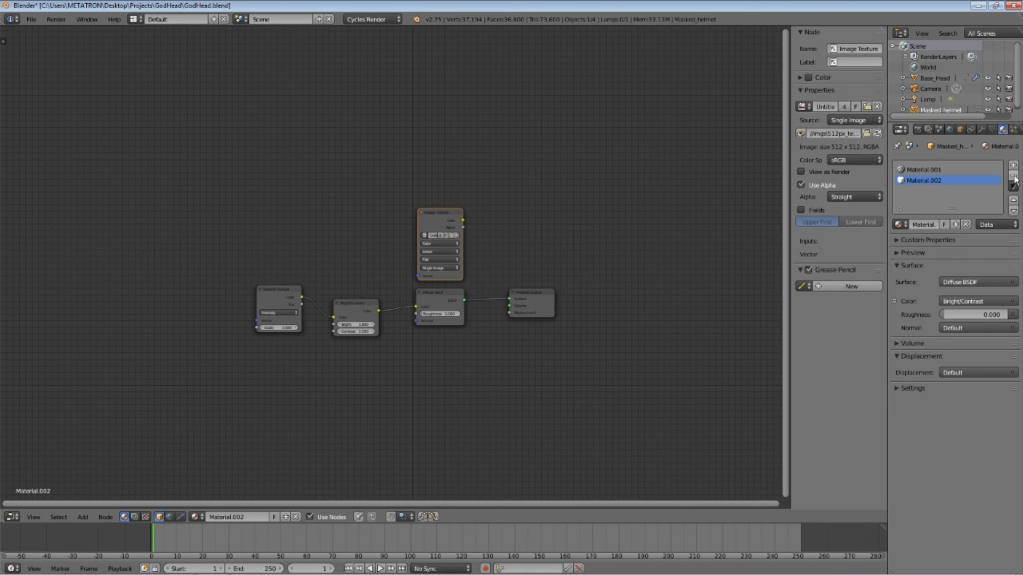
{"action": "left_click", "coordinate": [1013, 176]}
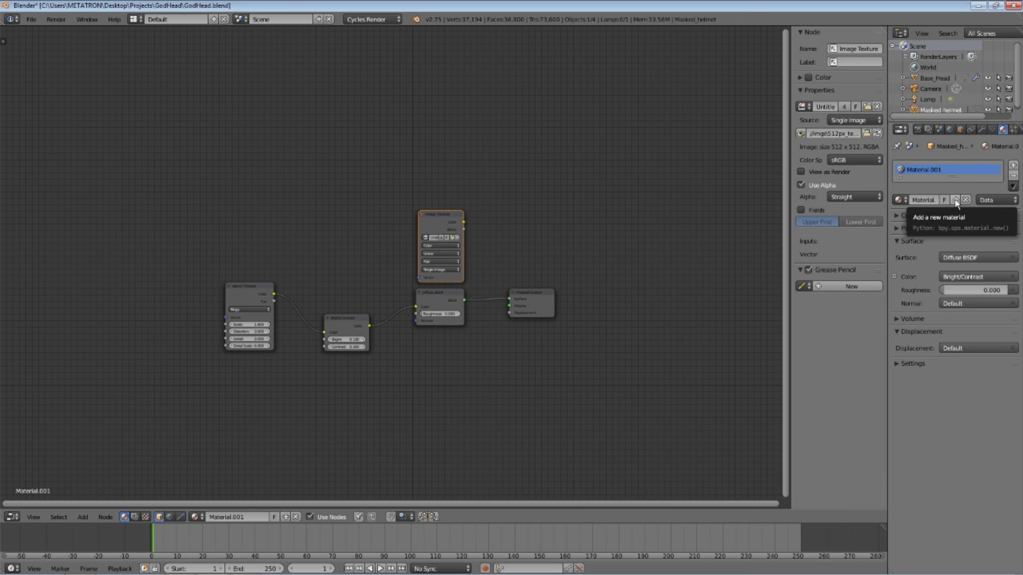
- Move Material.001's Image Texture node above the Bright/Contrast node and open 512px_tex.png from the imgs folder in it
{"action": "scroll", "coordinate": [447, 338], "scroll_direction": "up", "scroll_amount": 3}
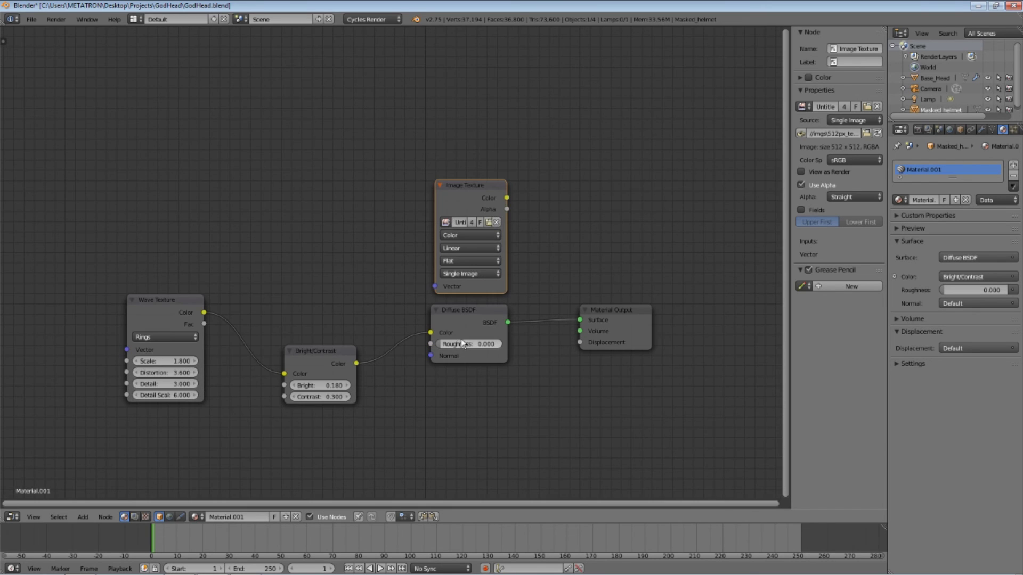
{"action": "left_click_drag", "start_coordinate": [462, 204], "coordinate": [305, 224]}
{"action": "left_click", "coordinate": [333, 246]}
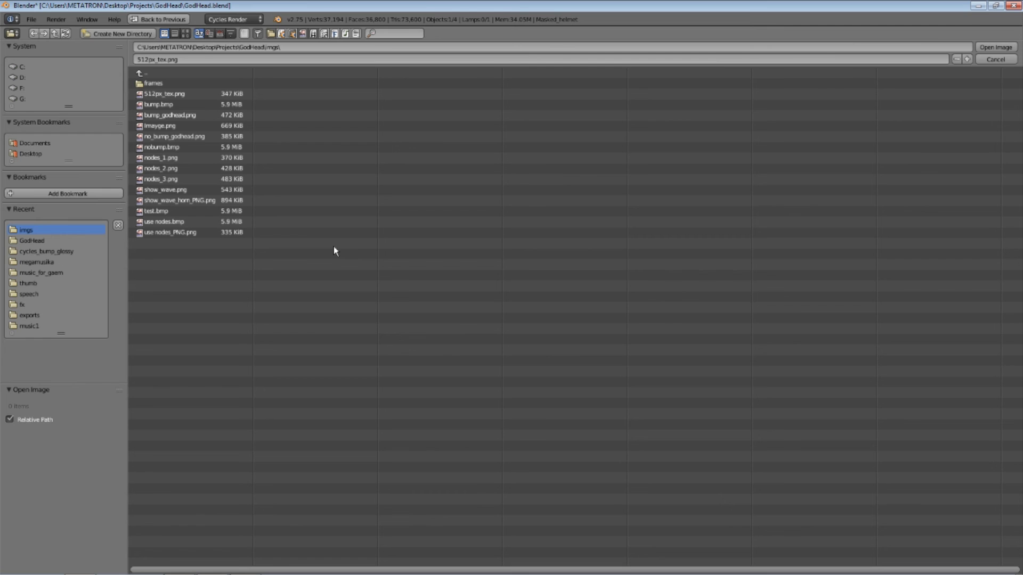
{"action": "left_click", "coordinate": [158, 94]}
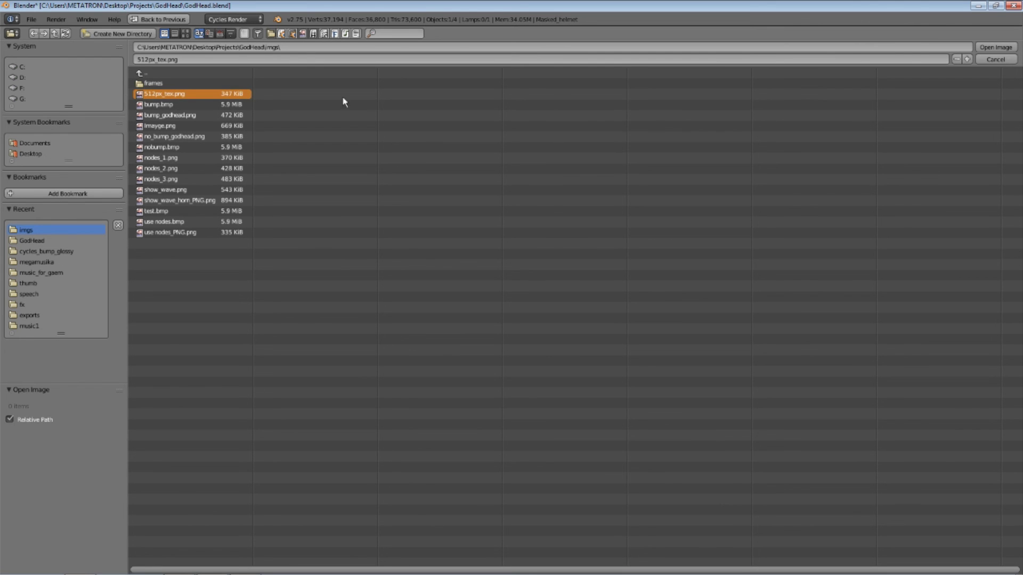
{"action": "left_click", "coordinate": [987, 48]}
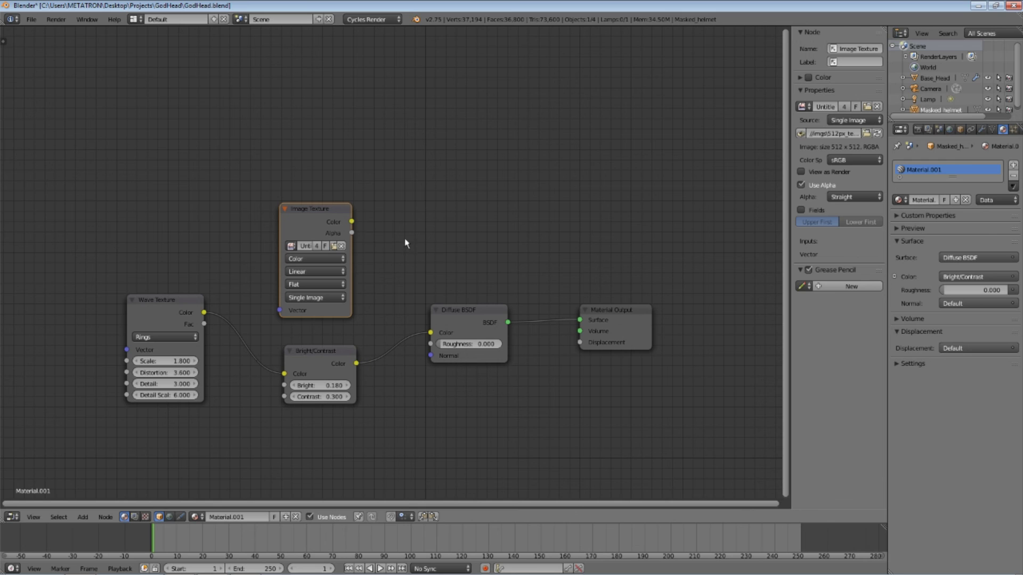
- Connect the Image Texture's Color to the Diffuse BSDF's Color and delete the Bright/Contrast and Wave Texture nodes
{"action": "left_click_drag", "start_coordinate": [352, 221], "coordinate": [432, 333]}
{"action": "left_click", "coordinate": [309, 351]}
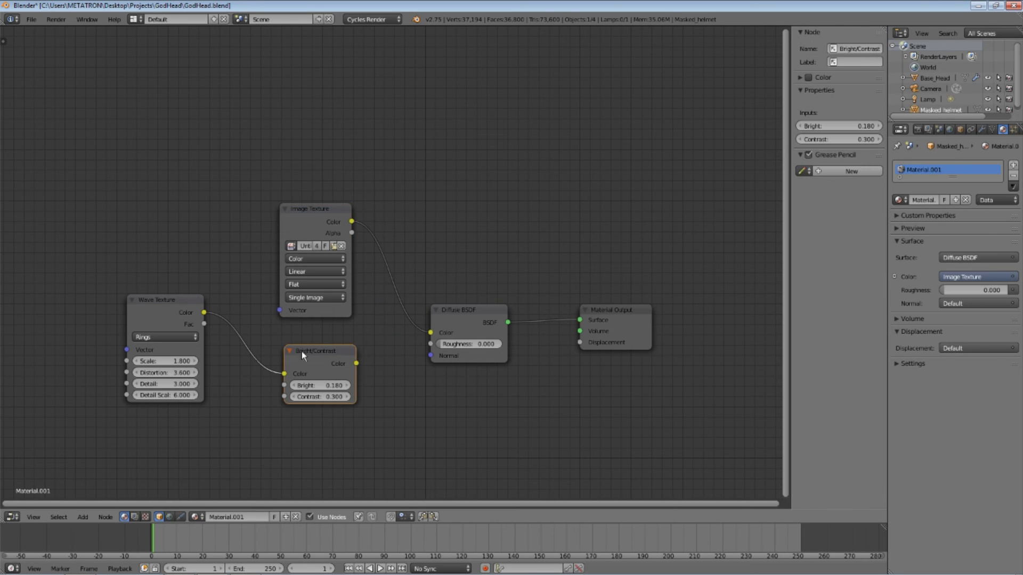
{"action": "left_click", "coordinate": [161, 308], "text": "shift"}
{"action": "key", "text": "x"}
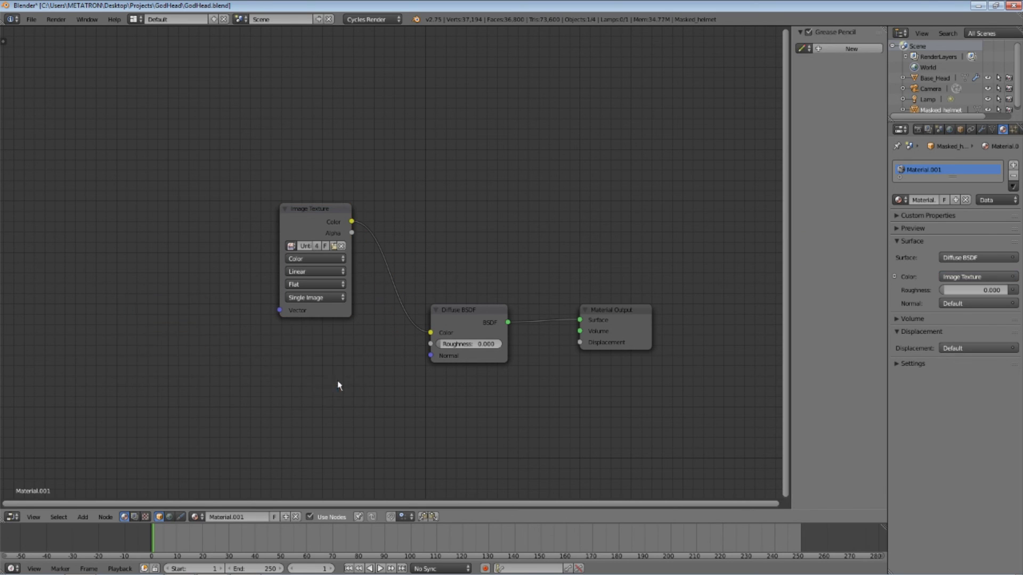
- Switch from the node editor to the 3D View and look at the helmet from the side
{"action": "left_click", "coordinate": [12, 516]}
{"action": "left_click", "coordinate": [22, 505]}
{"action": "middle_click_drag", "start_coordinate": [528, 330], "coordinate": [453, 341]}
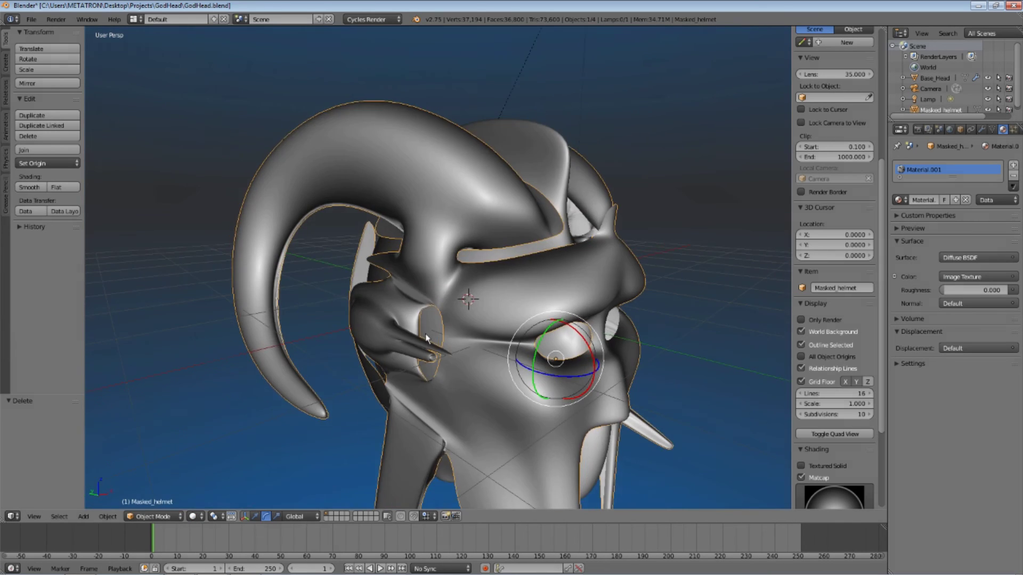